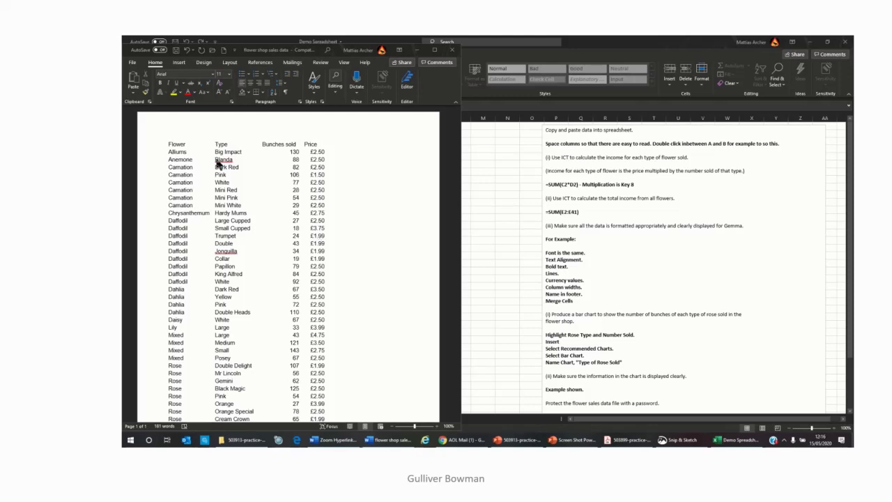
Step: Select and copy the whole flower sales table in the Word document
left_click(168, 146)
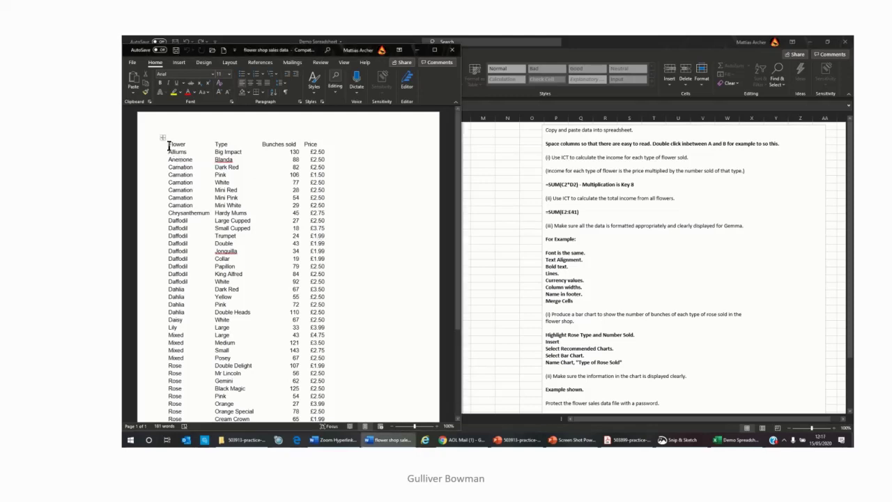
left_click_drag(168, 146, 321, 323)
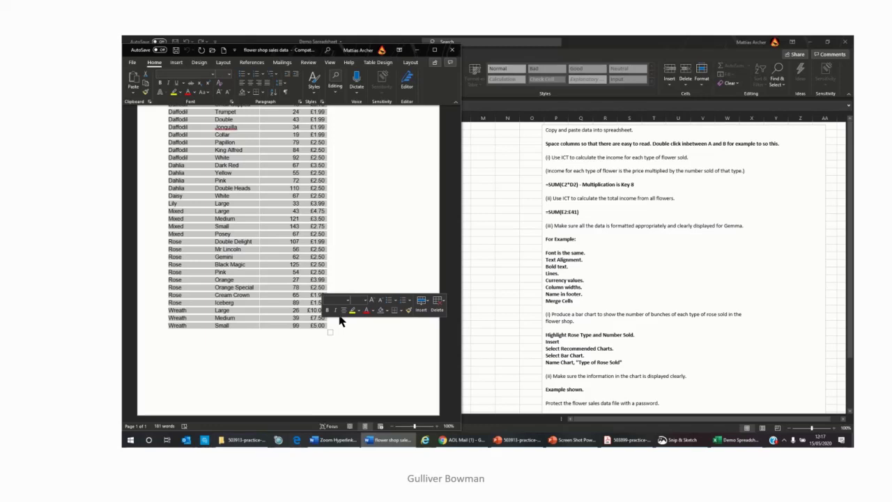
right_click(320, 276)
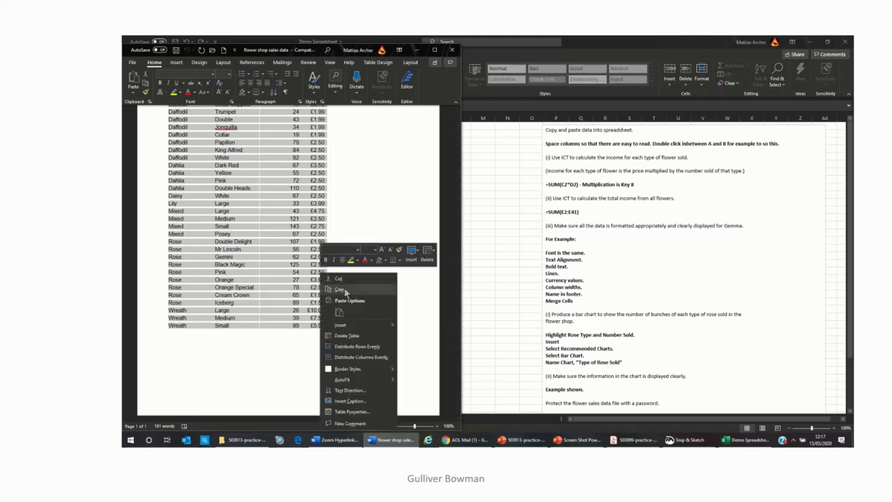
left_click(342, 290)
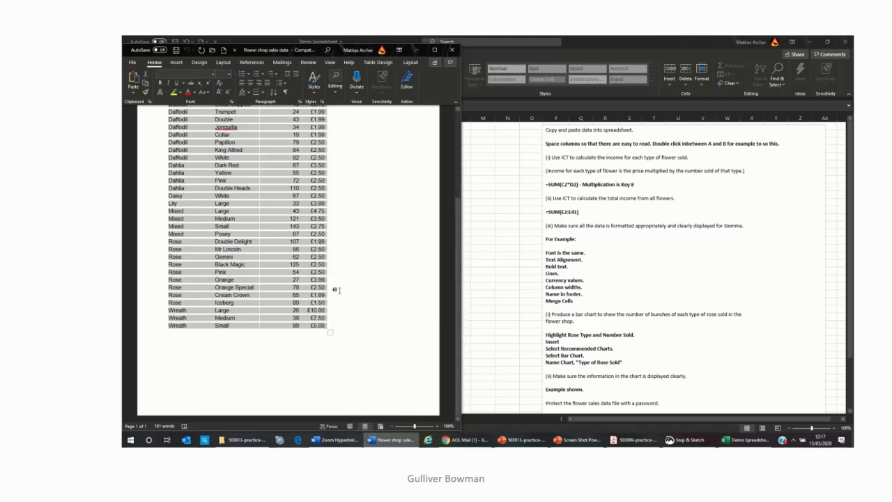
Step: Switch to the Demo Spreadsheet workbook and bring up paste options at cell A1
left_click(488, 286)
left_click(151, 123)
right_click(154, 128)
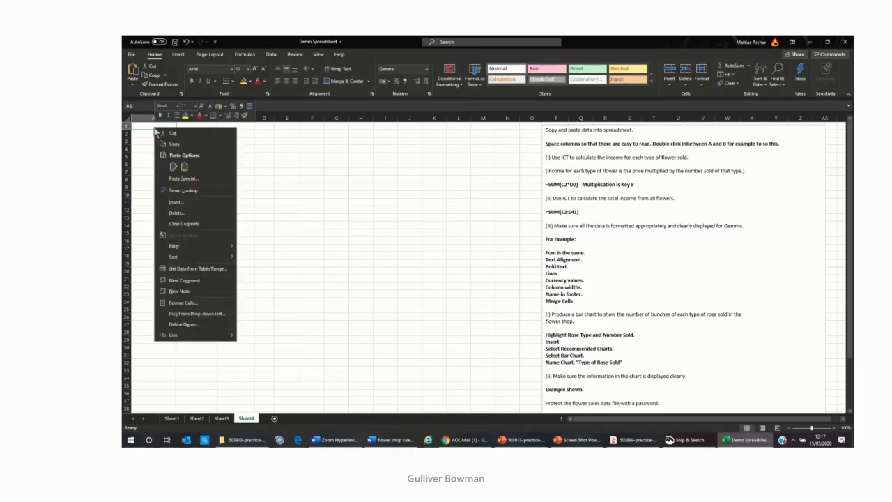
Step: Paste the table with Keep Source Formatting and autofit columns B and D
left_click(173, 167)
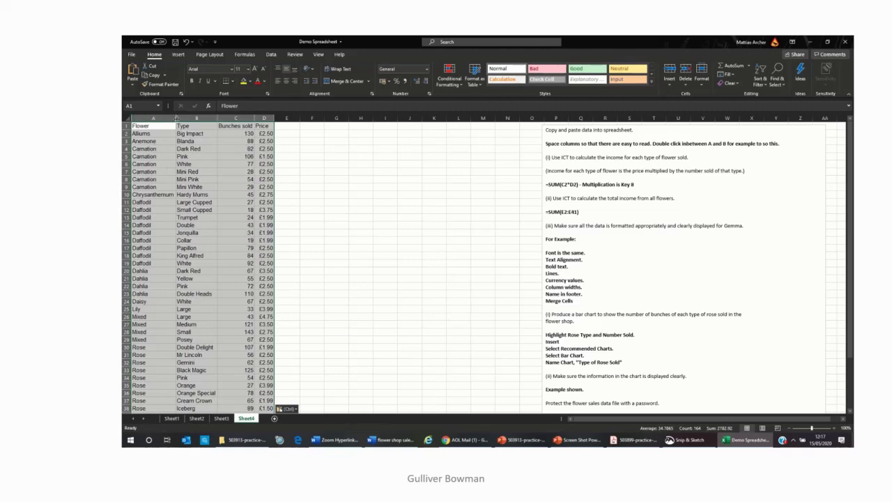
double_click(217, 118)
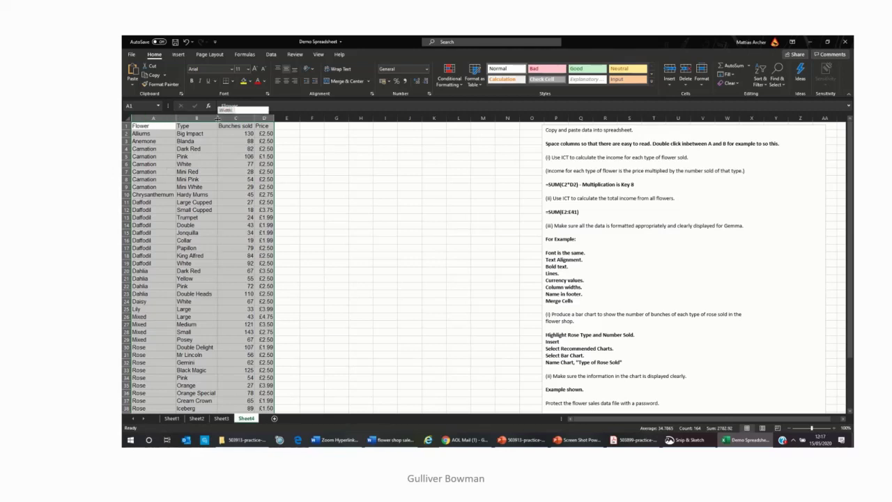
double_click(275, 118)
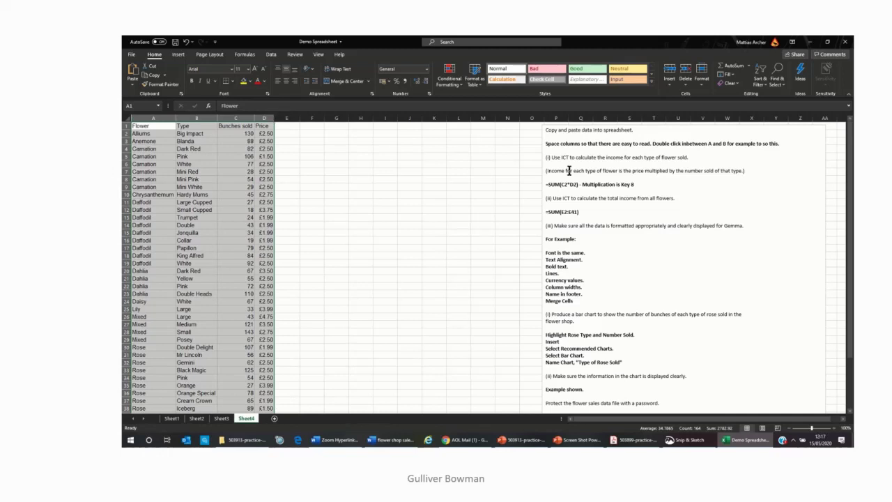
left_click(302, 163)
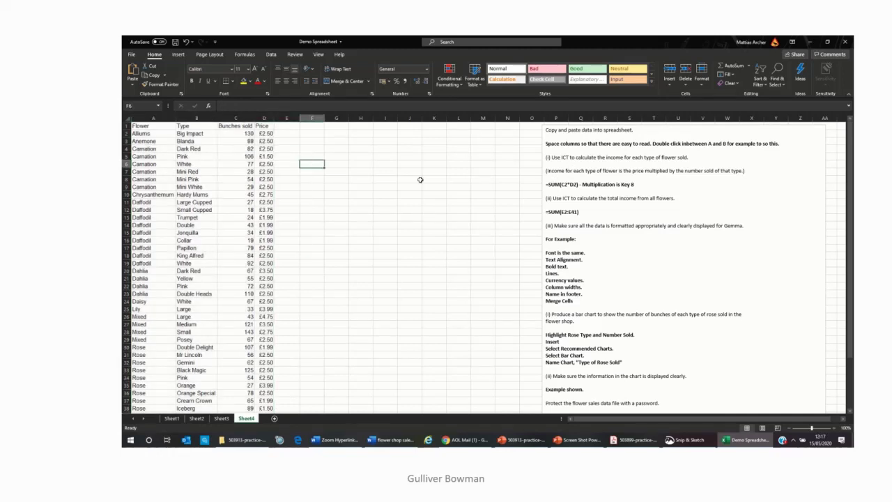
Step: Select the phrase 'Income for each type of flower' in the instructions text box
left_click(546, 172)
left_click_drag(547, 171, 618, 173)
Step: Copy the instruction phrase and paste it into cell E1
right_click(618, 173)
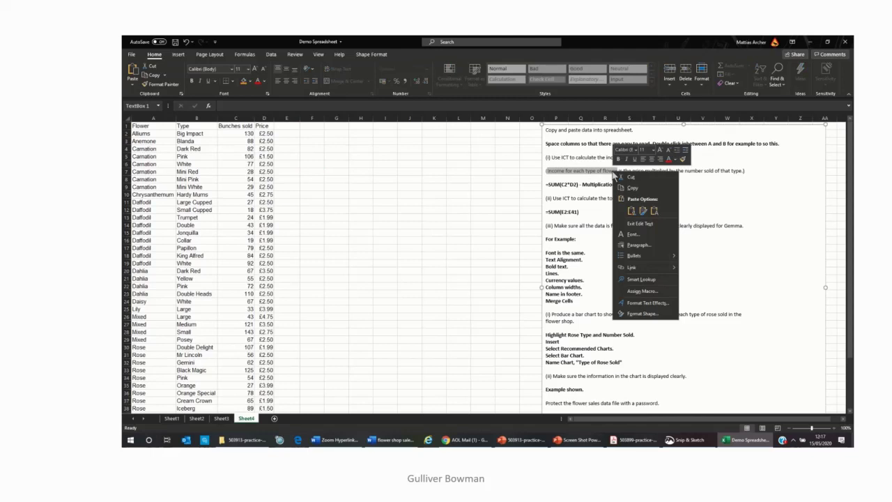
left_click(631, 189)
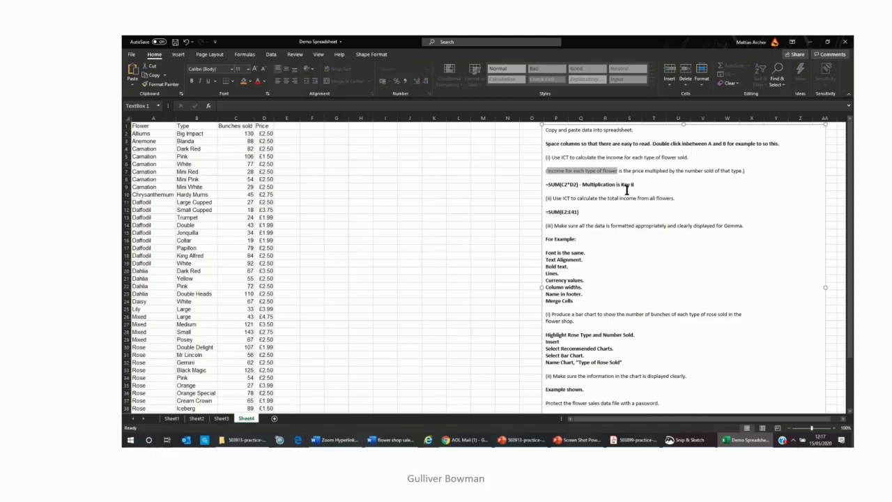
left_click(288, 125)
scroll(629, 220, "down", 4)
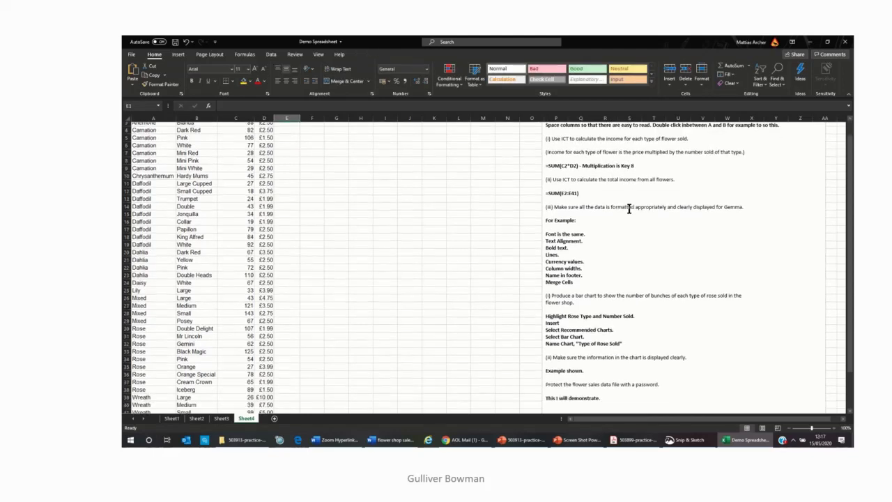
scroll(629, 221, "down", 1)
scroll(628, 230, "up", 2)
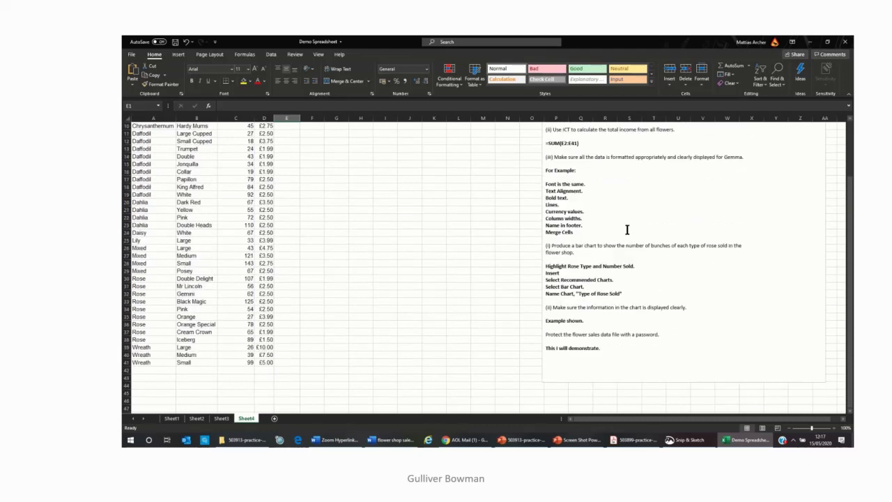
scroll(628, 229, "up", 3)
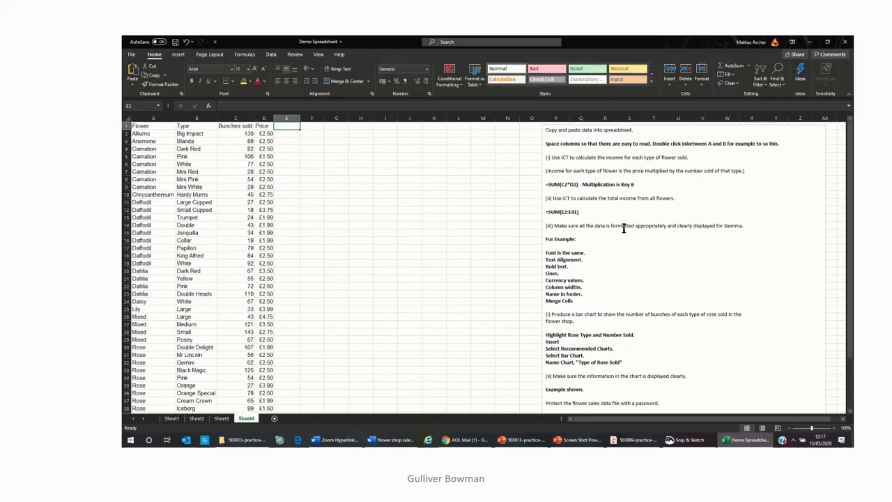
right_click(290, 127)
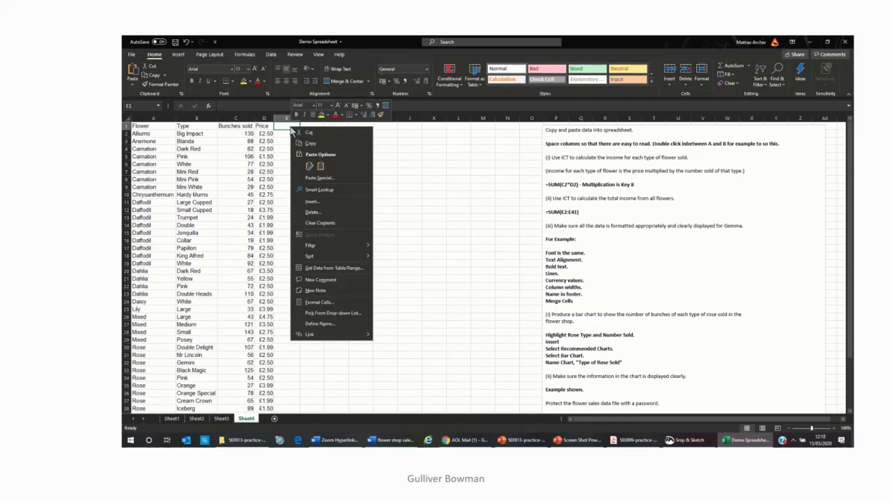
left_click(310, 166)
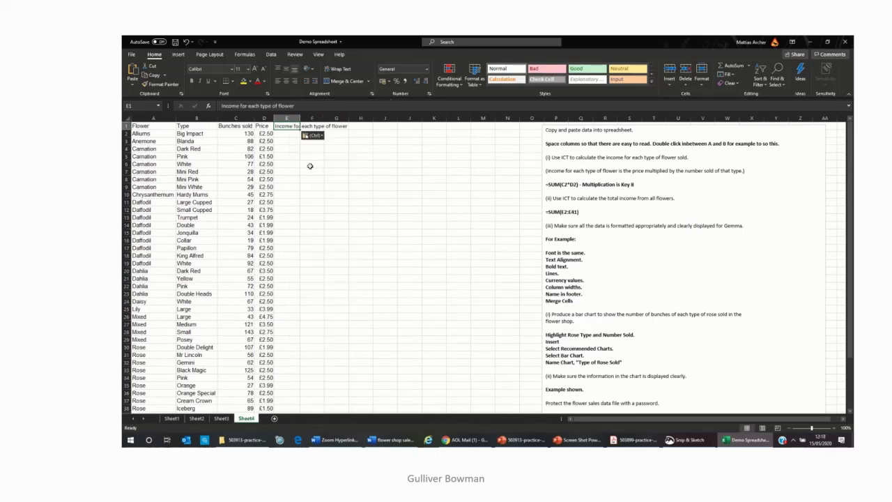
Step: Edit E1 to read 'Income for each type of flower sold'
left_click(346, 125)
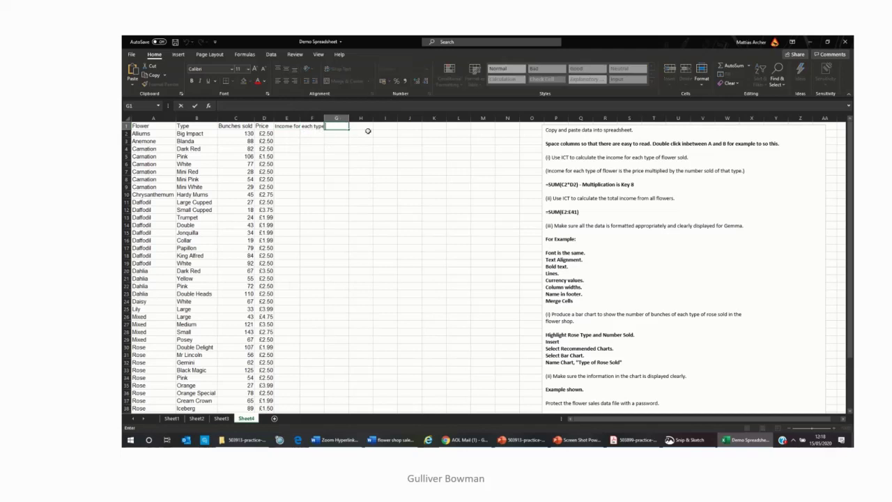
left_click(303, 123)
left_click(282, 126)
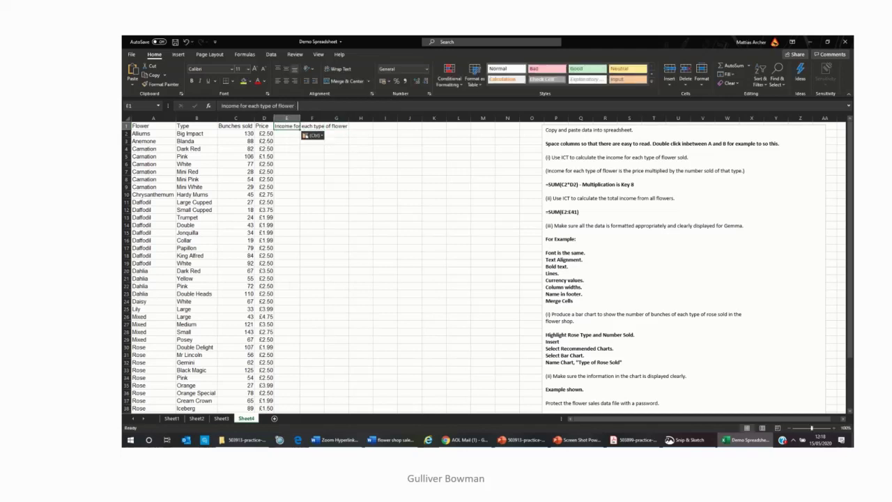
left_click(298, 106)
type("sold")
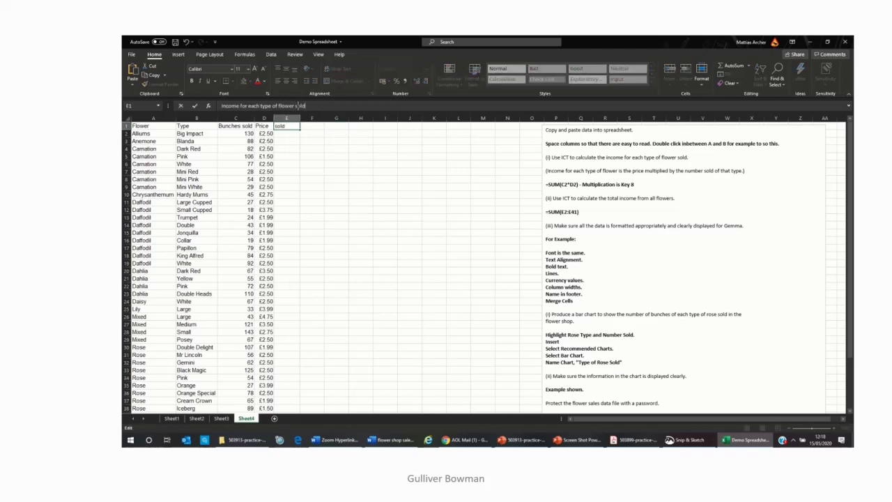
left_click(302, 140)
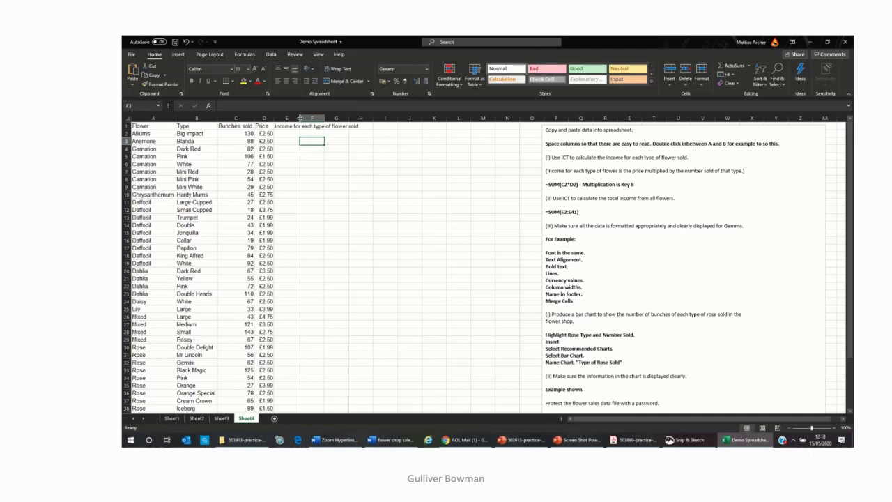
Step: Autofit column E to its heading and highlight the instruction about each type's income
double_click(300, 117)
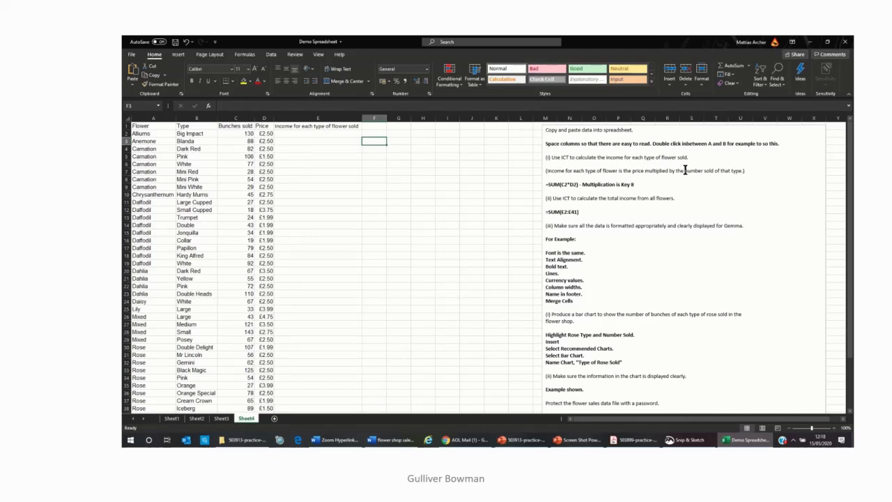
left_click(565, 158)
left_click_drag(552, 157, 656, 157)
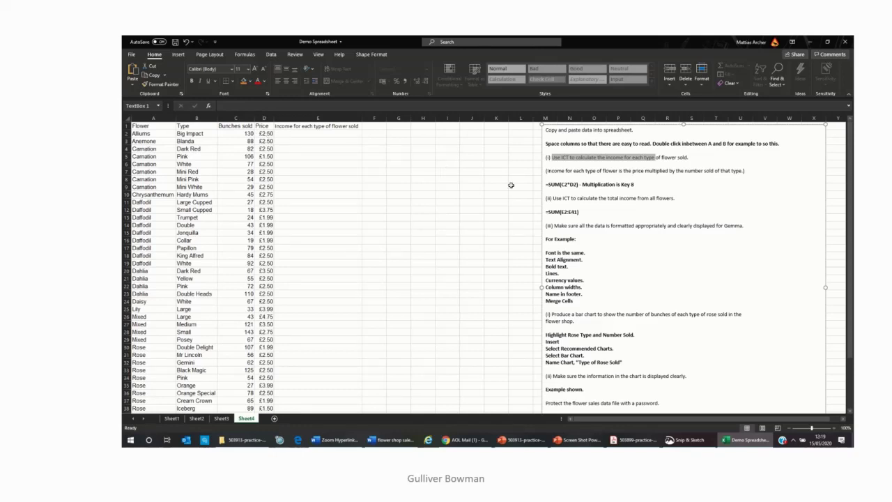
Step: Enter =SUM(C2*D2) in E2, giving £325.00 income for the Alliums
left_click(302, 137)
type("==")
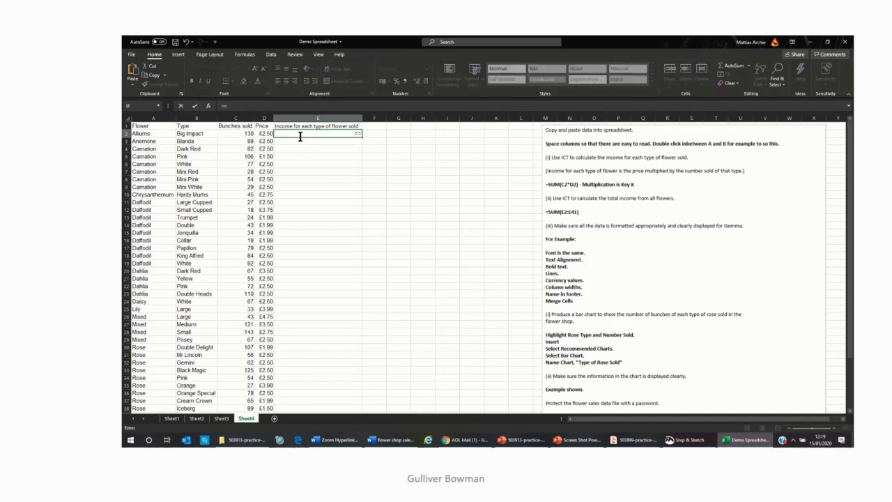
key("BackSpace")
type("SUM")
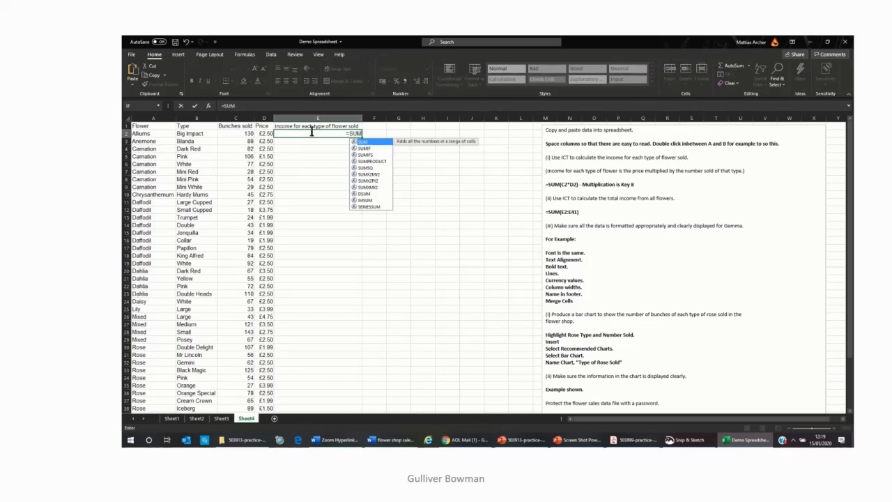
type("(")
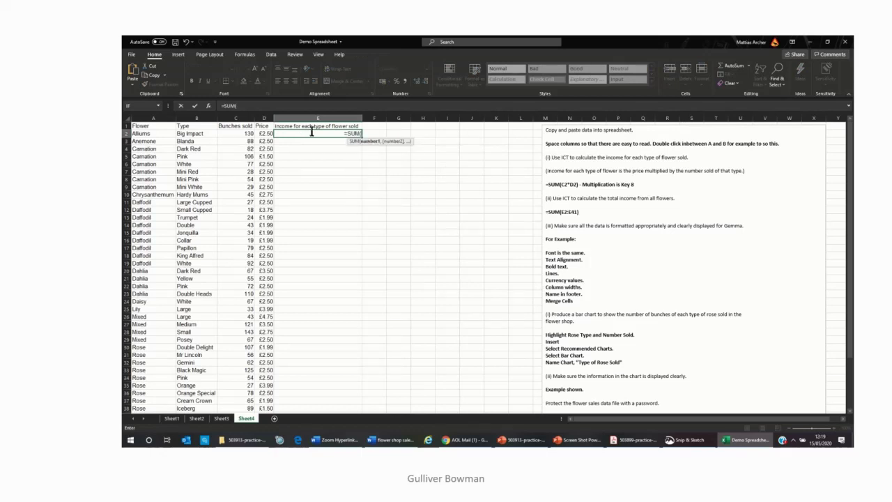
type("C2")
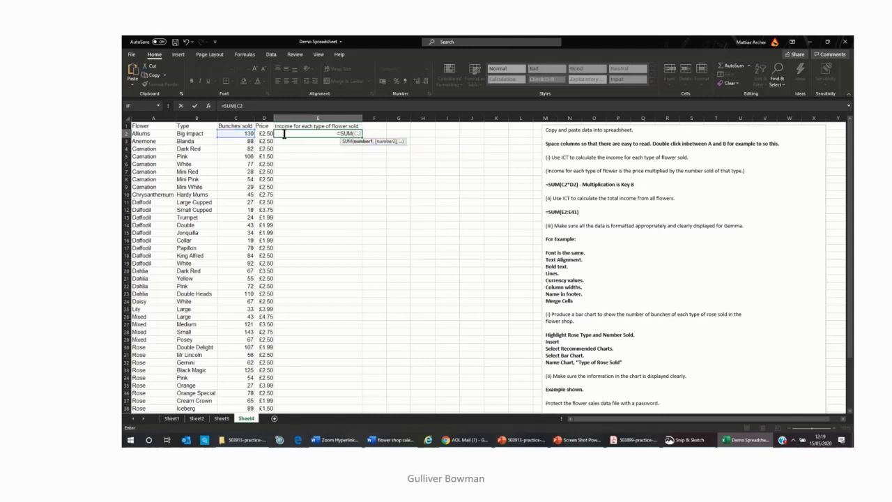
type("*D2")
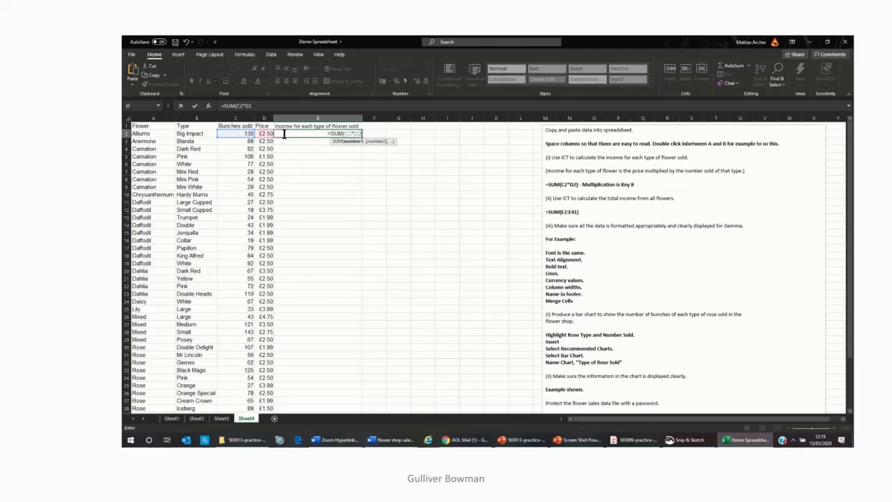
key("BackSpace")
key("BackSpace")
key("BackSpace")
key("BackSpace")
key("BackSpace")
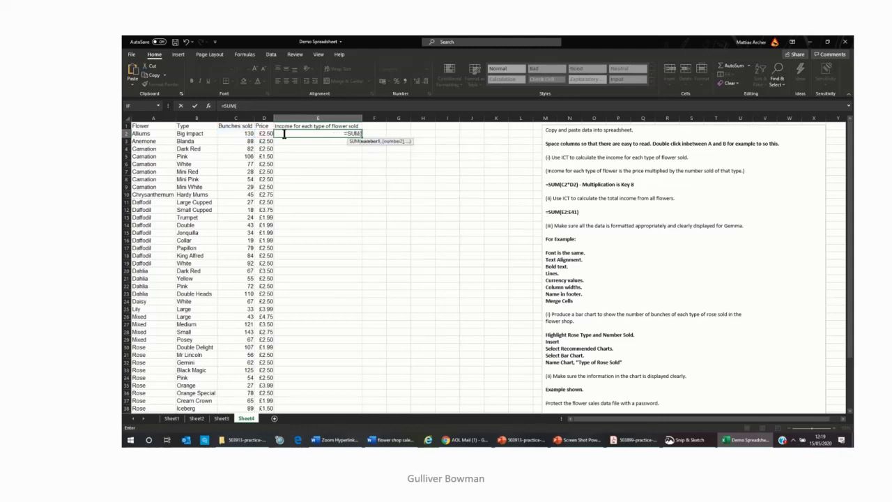
left_click(248, 135)
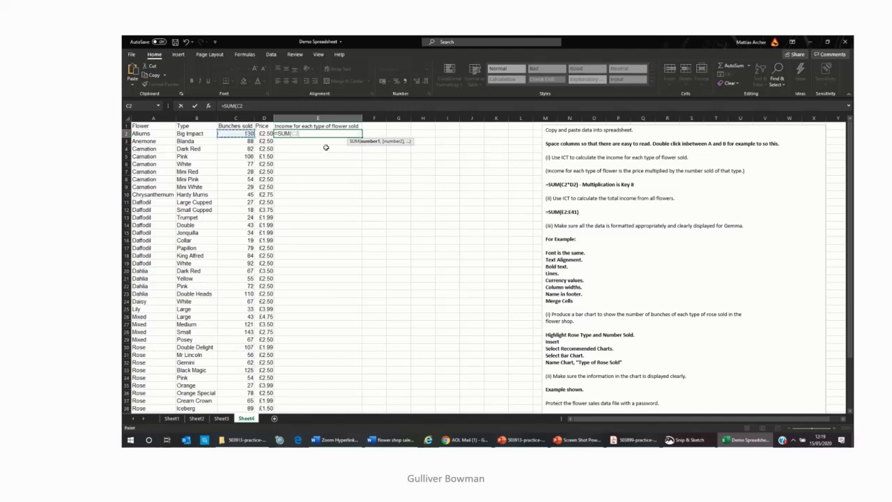
type("*")
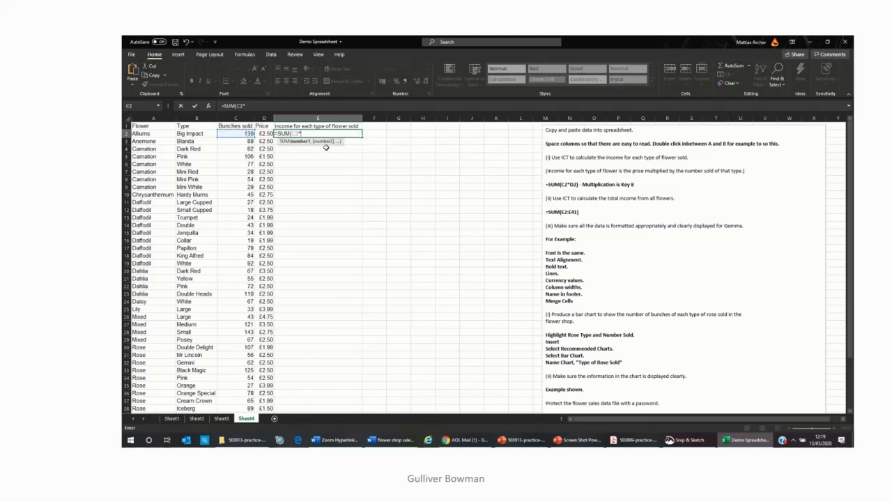
left_click(266, 134)
type(")")
key("BackSpace")
key("BackSpace")
key("BackSpace")
key("BackSpace")
key("BackSpace")
type("*")
left_click(265, 134)
type(")")
key("ctrl+Return")
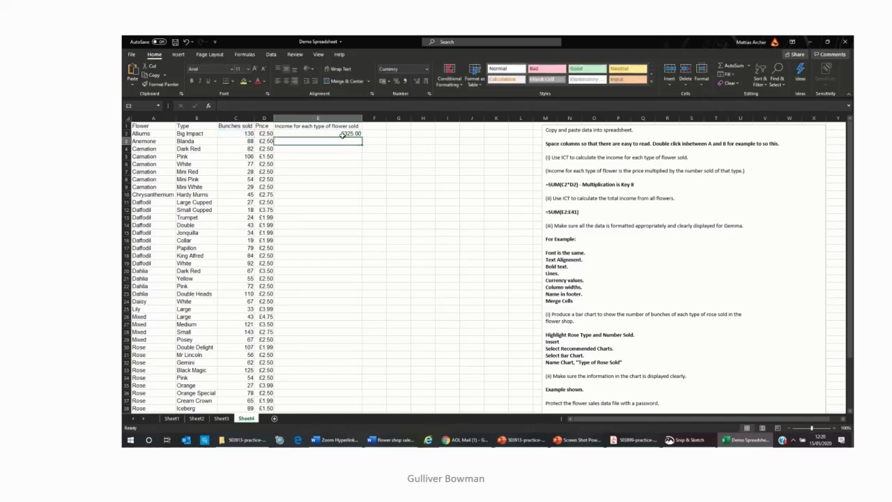
Step: Fill the income formula down to row 41 and copy C1's heading format onto E1
left_click_drag(362, 137, 352, 394)
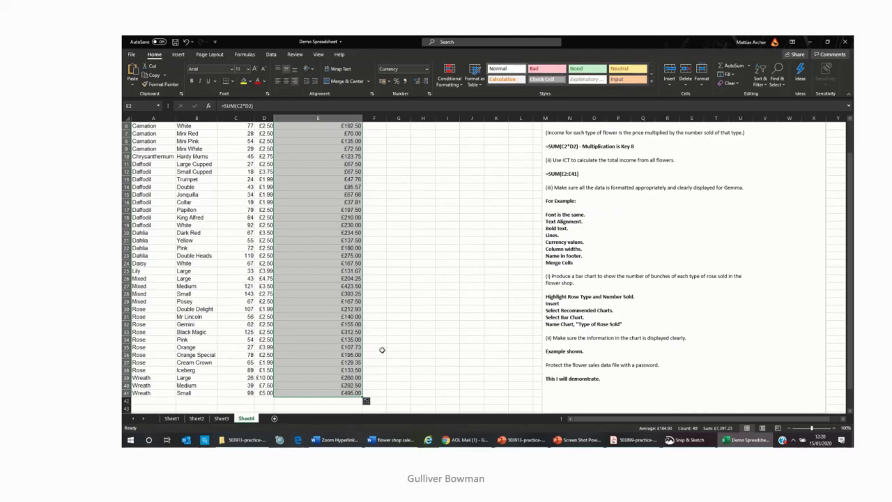
scroll(382, 352, "up", 2)
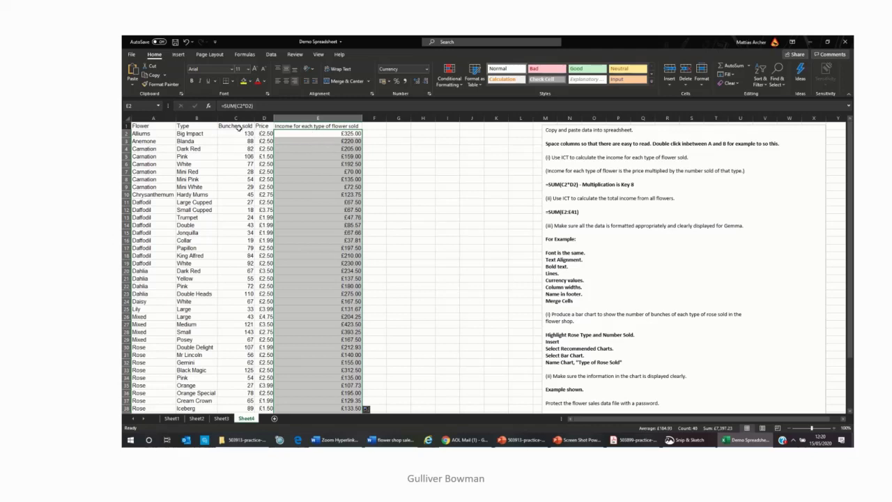
left_click(239, 128)
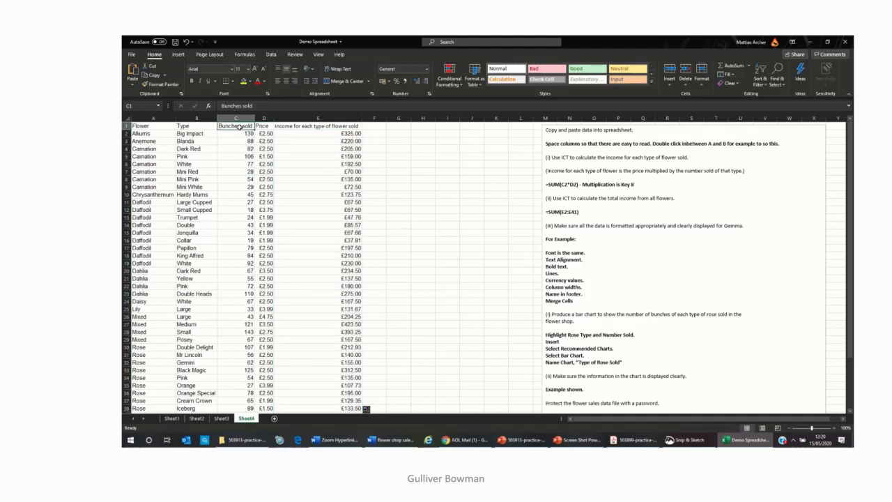
left_click(175, 85)
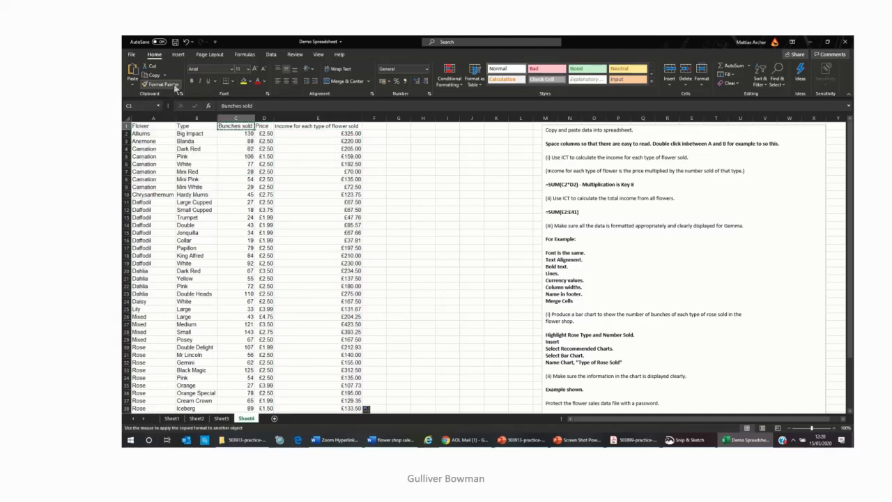
left_click(309, 126)
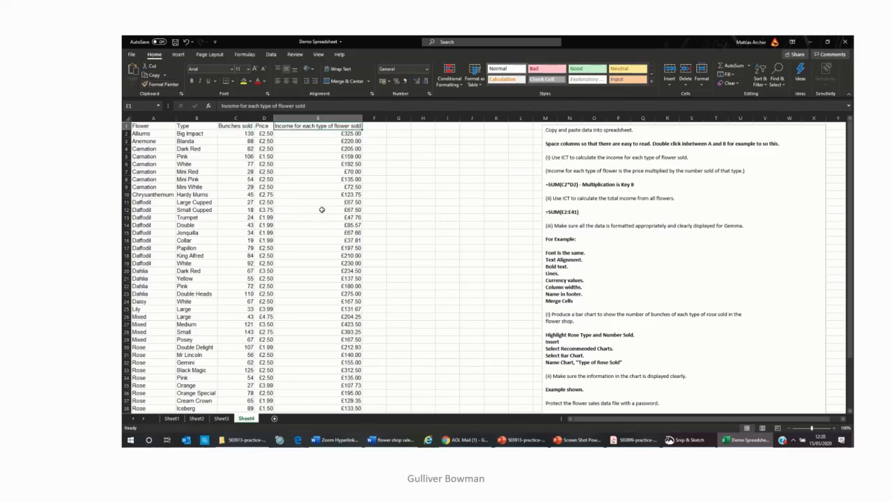
left_click_drag(354, 133, 352, 402)
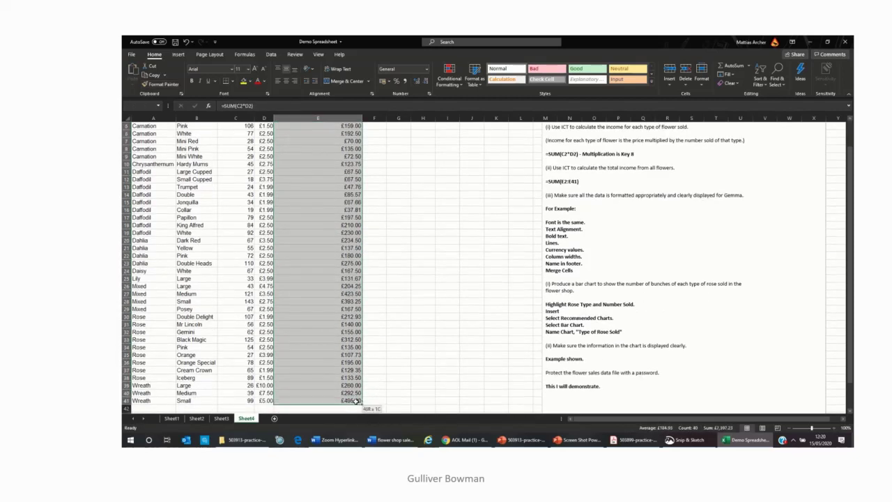
left_click(426, 71)
left_click(417, 88)
scroll(432, 200, "up", 1)
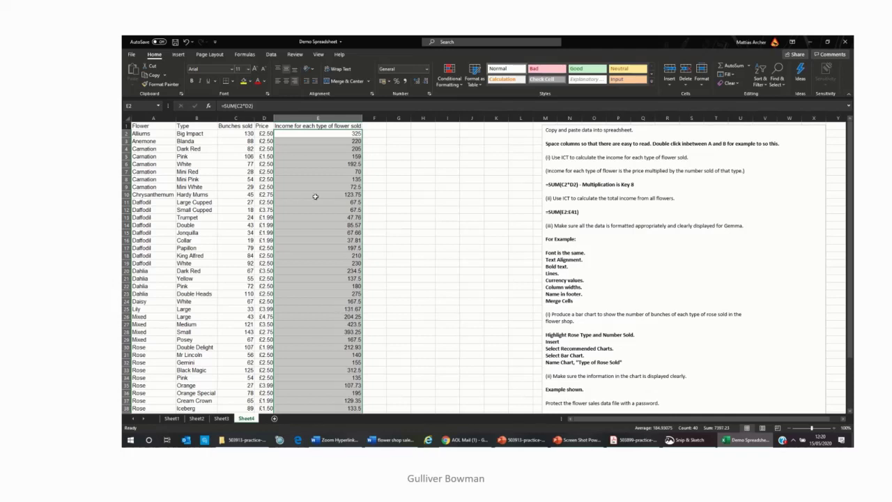
left_click(354, 188)
left_click_drag(351, 133, 343, 399)
left_click(427, 69)
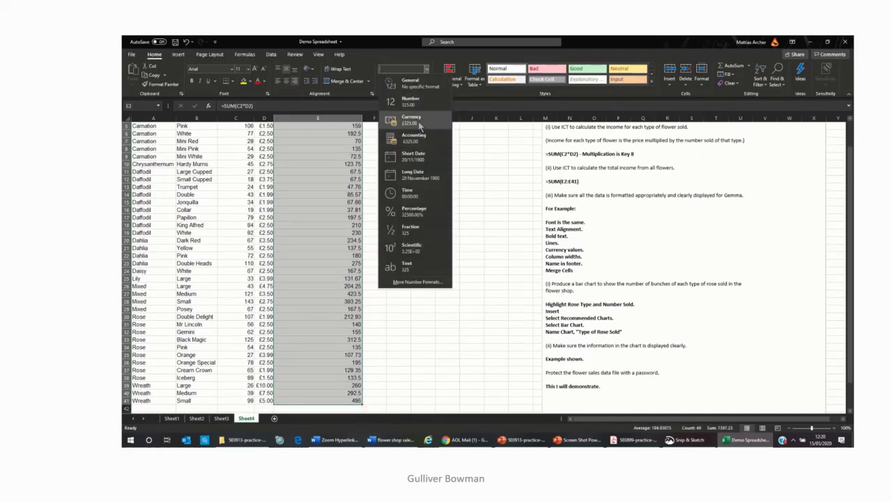
left_click(420, 124)
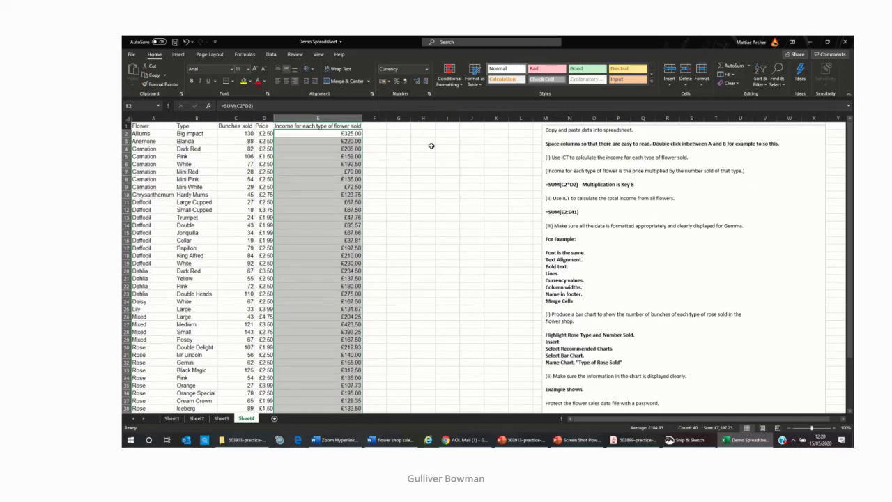
mouse_move(409, 39)
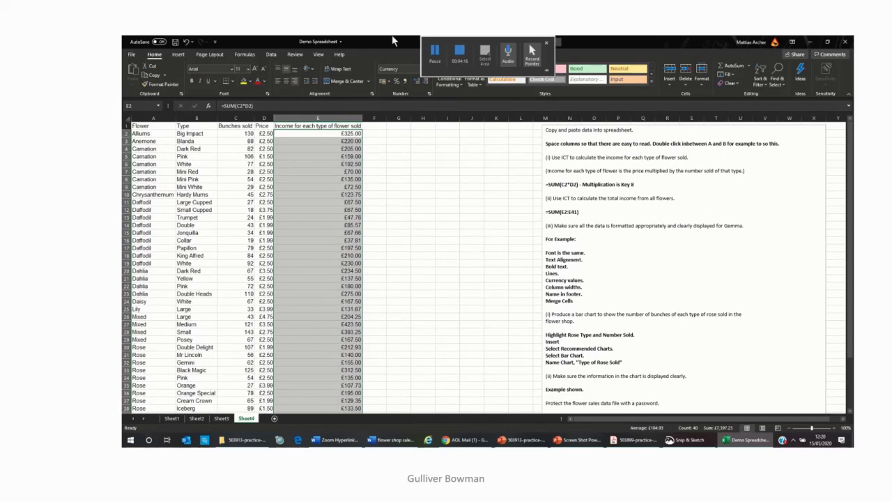
Step: Type the label 'Total Income for all flowers' into cell A42
left_click(459, 50)
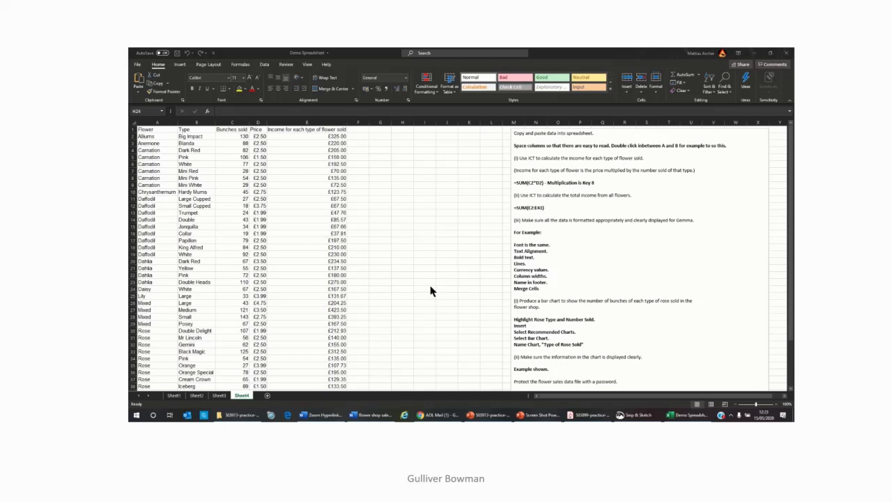
scroll(430, 291, "down", 2)
scroll(328, 325, "down", 2)
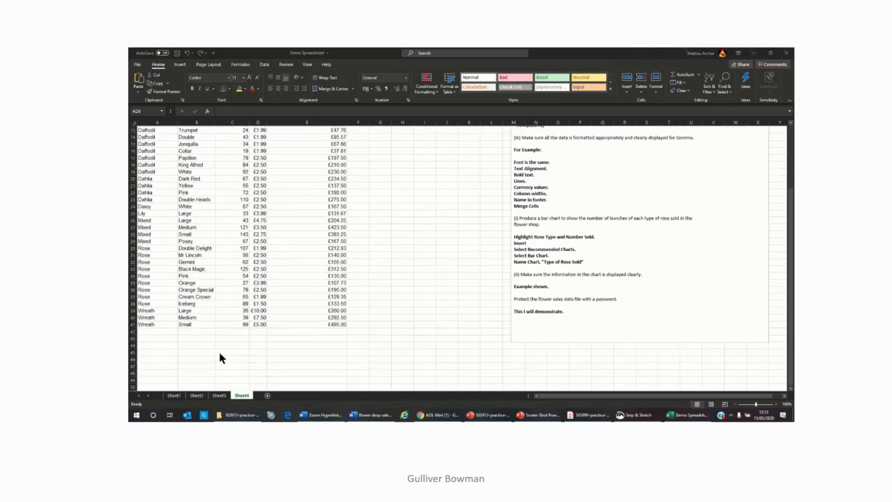
left_click(161, 330)
type("TY")
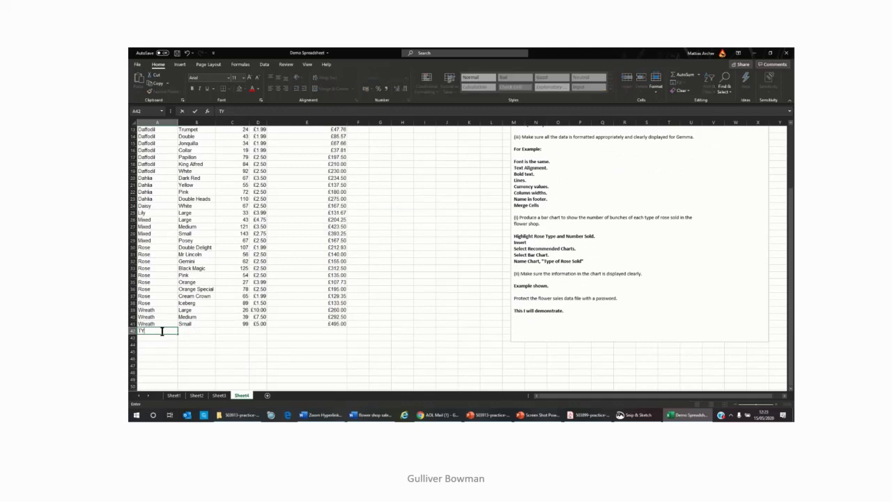
type("tal Income")
key("BackSpace")
key("BackSpace")
key("BackSpace")
type("all FLo")
type("O")
type("wers")
Step: Enter =SUM(E2:E41) in E42 to total all flower income
left_click(286, 344)
left_click(306, 331)
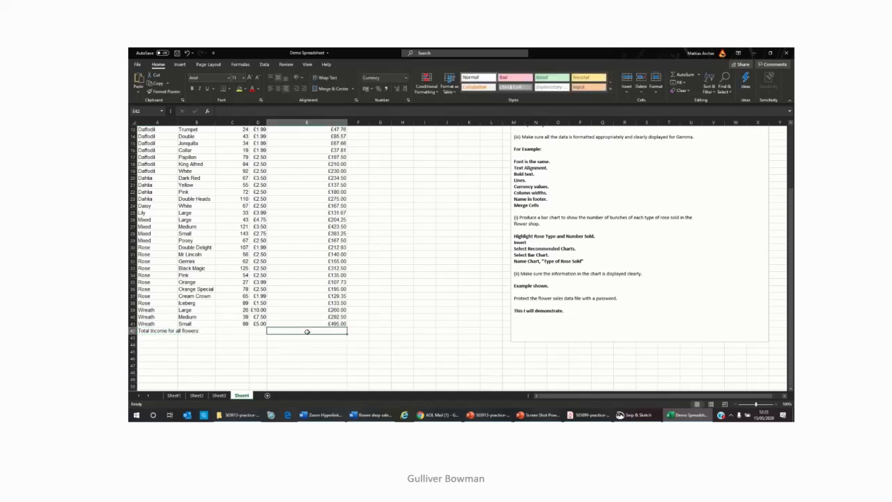
type("+")
key("BackSpace")
type("=SUM(")
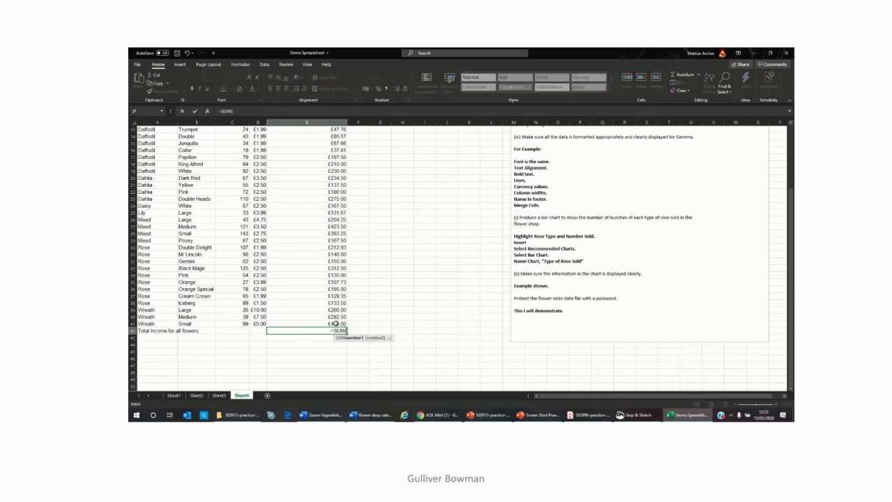
left_click_drag(331, 325, 326, 135)
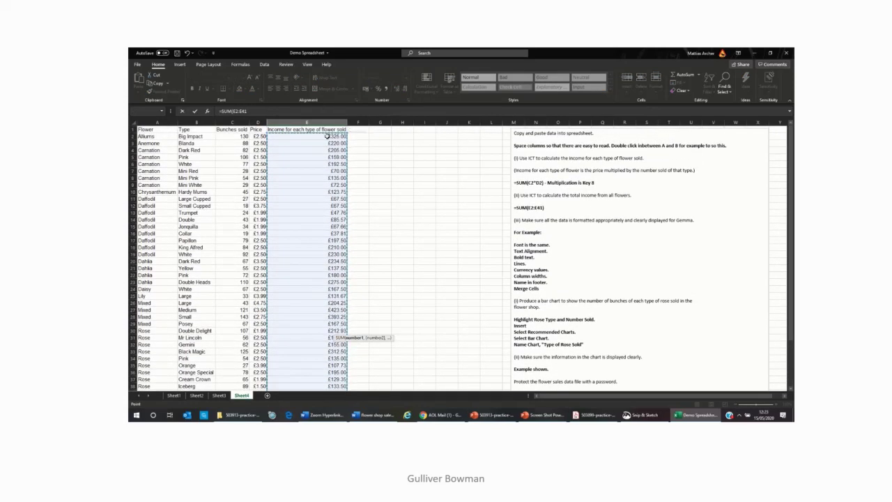
left_click(265, 111)
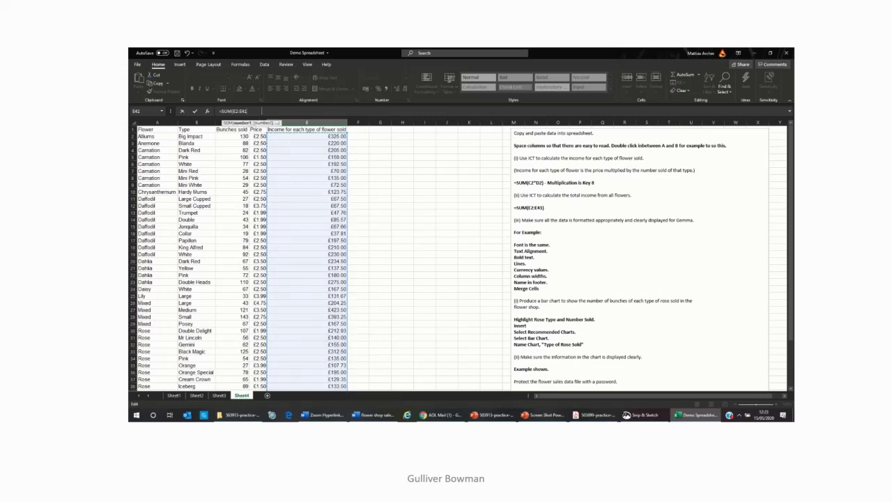
type(")")
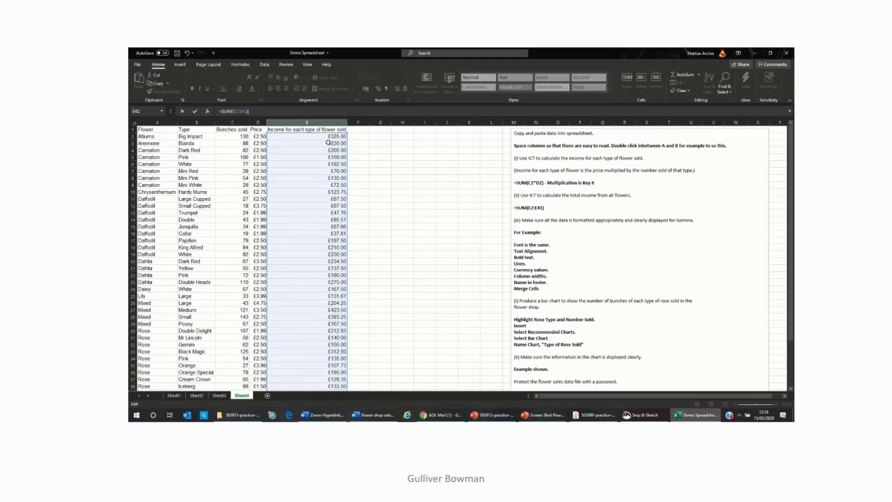
left_click(400, 240)
Step: Check the E42 total of £7,397.23 against the income column
scroll(376, 279, "down", 5)
left_click(341, 312)
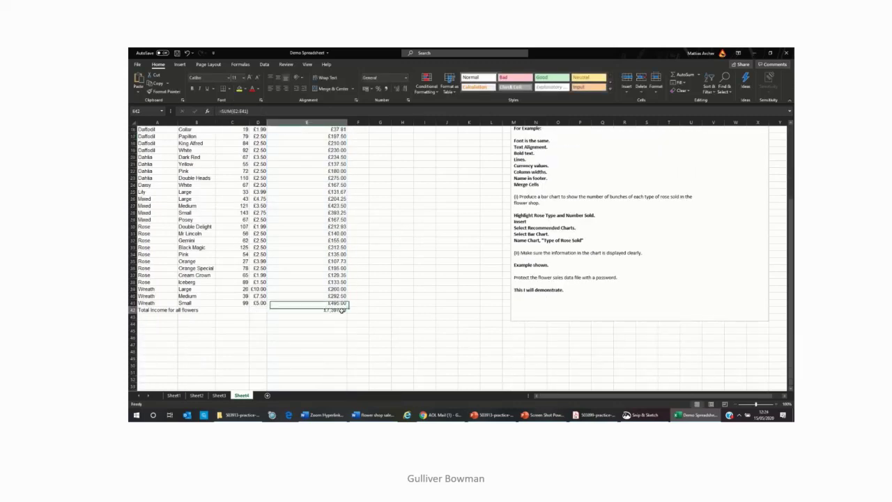
scroll(380, 268, "up", 3)
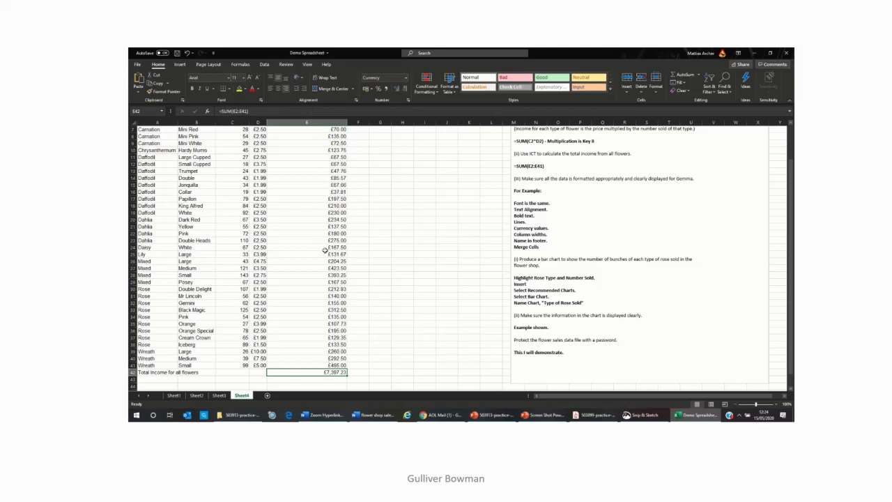
scroll(315, 226, "up", 2)
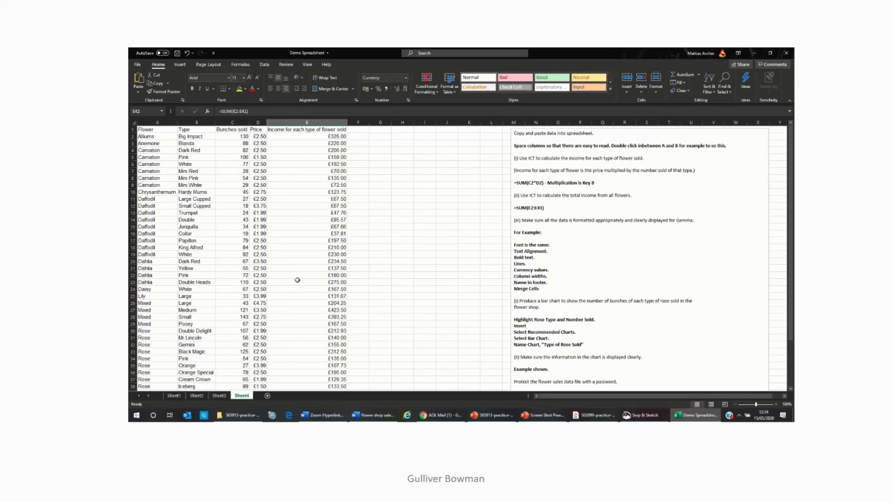
scroll(297, 280, "down", 3)
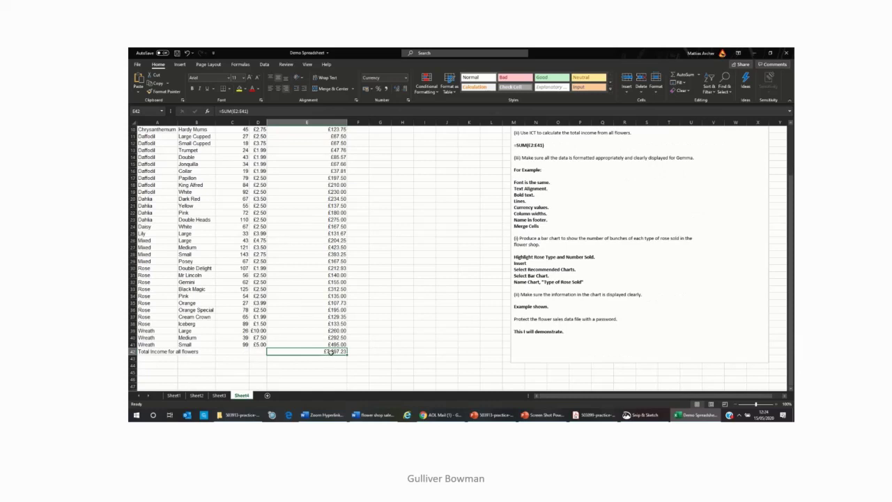
scroll(331, 344, "up", 3)
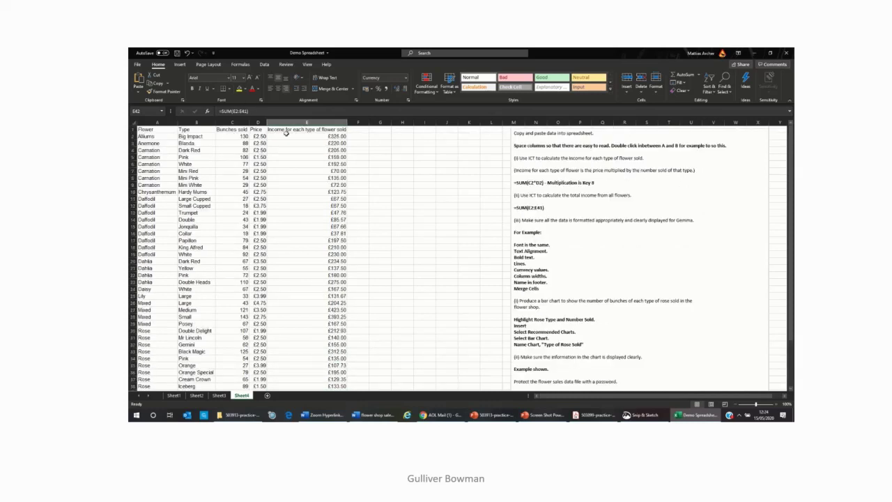
scroll(387, 293, "down", 3)
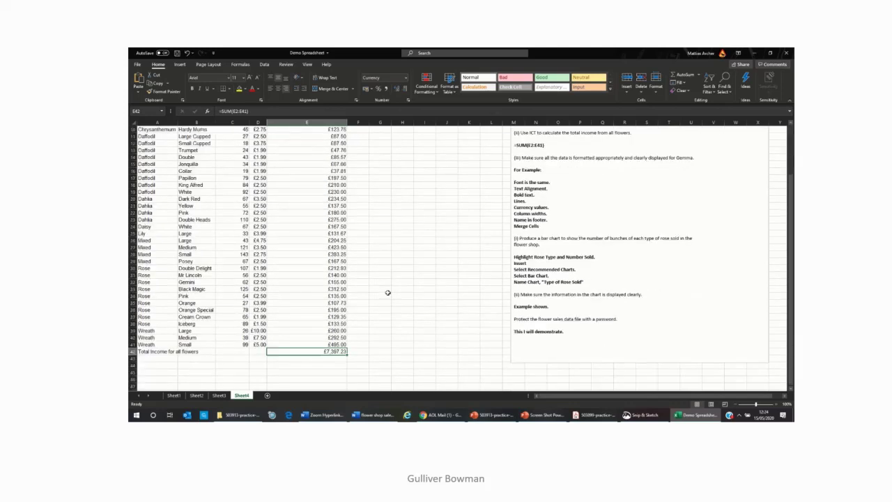
Step: Merge A42:D42 using the Merge cells option in Format Cells' Alignment settings
left_click(151, 351)
left_click_drag(151, 352, 253, 352)
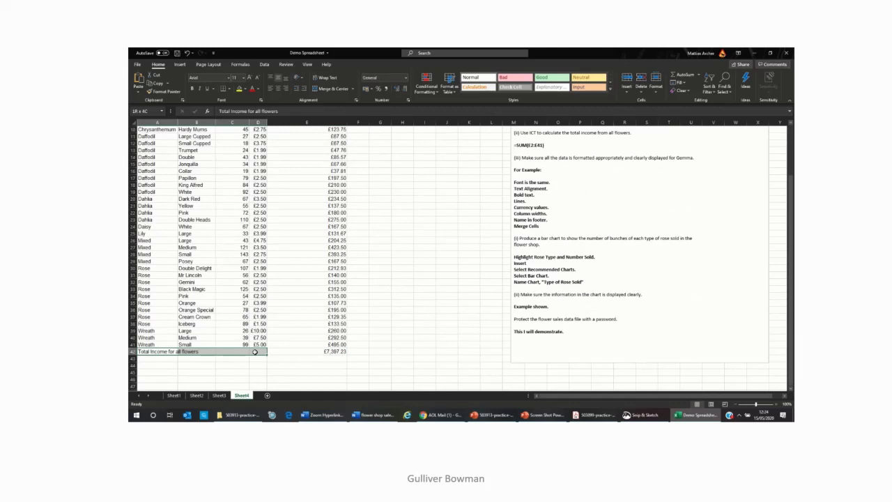
left_click_drag(255, 352, 251, 355)
right_click(214, 352)
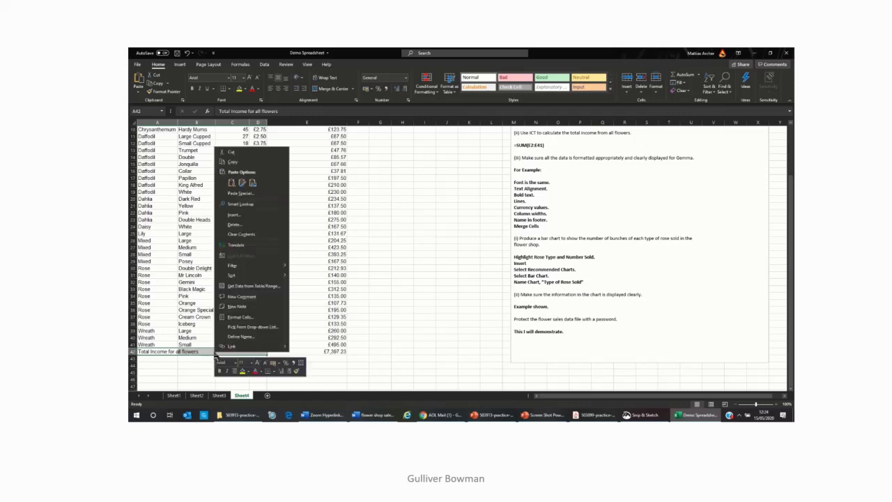
left_click(244, 317)
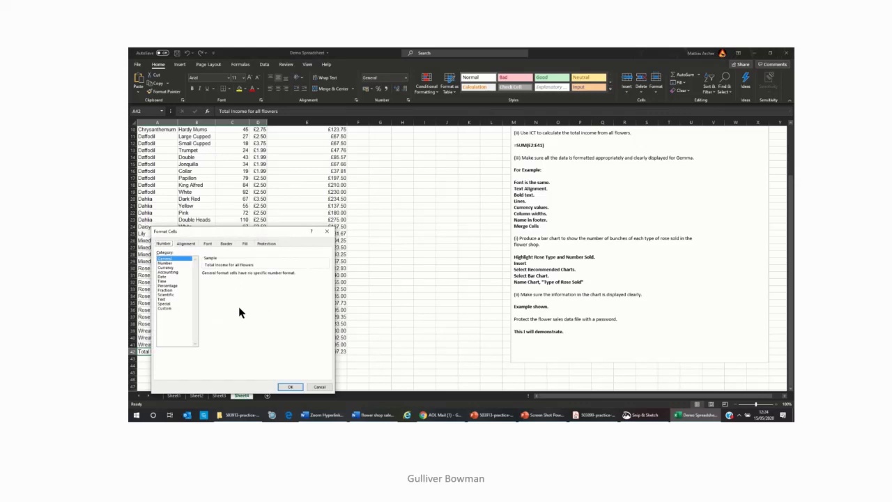
left_click(186, 245)
left_click(162, 317)
left_click(286, 388)
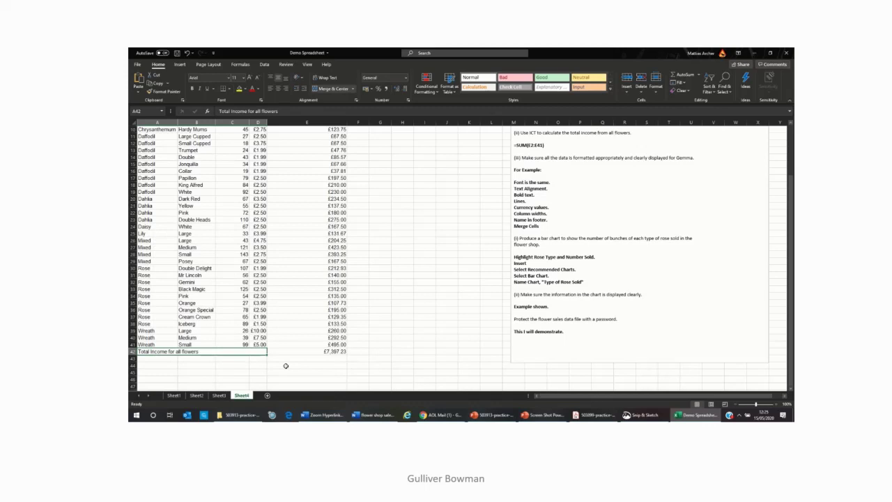
scroll(252, 351, "up", 3)
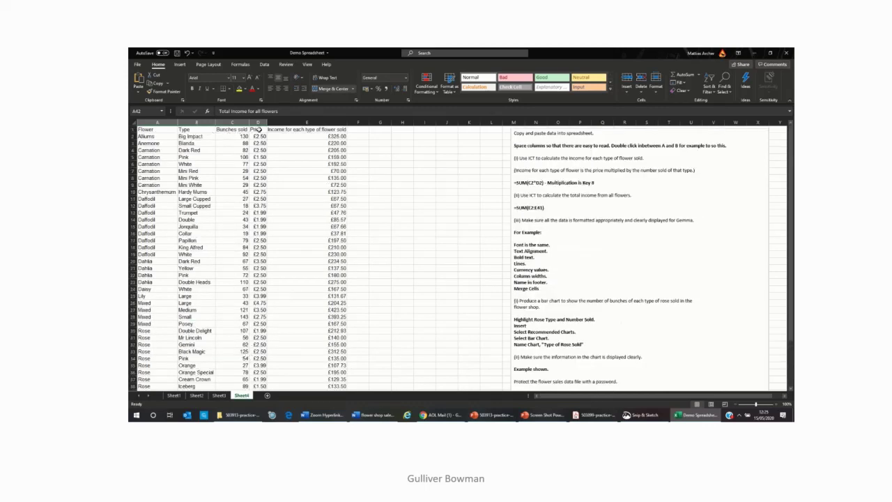
Step: Right-align the Price and Bunches sold headings
left_click_drag(260, 130, 297, 130)
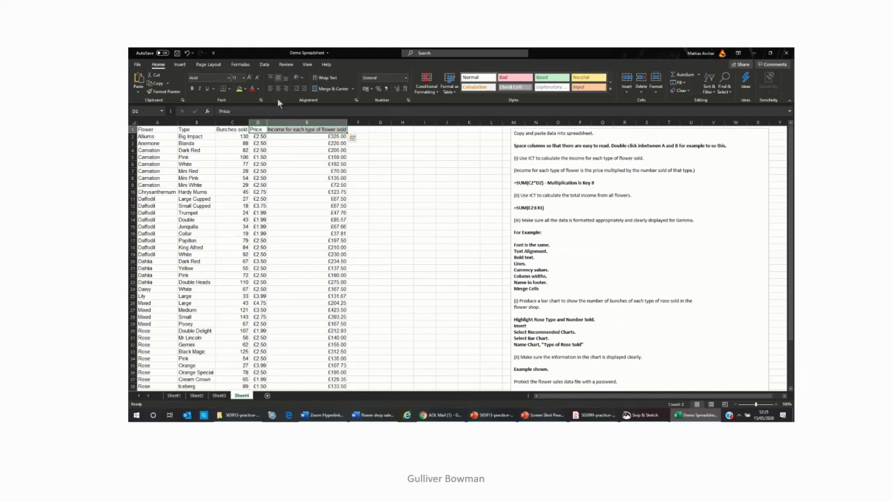
left_click(285, 89)
left_click(234, 130)
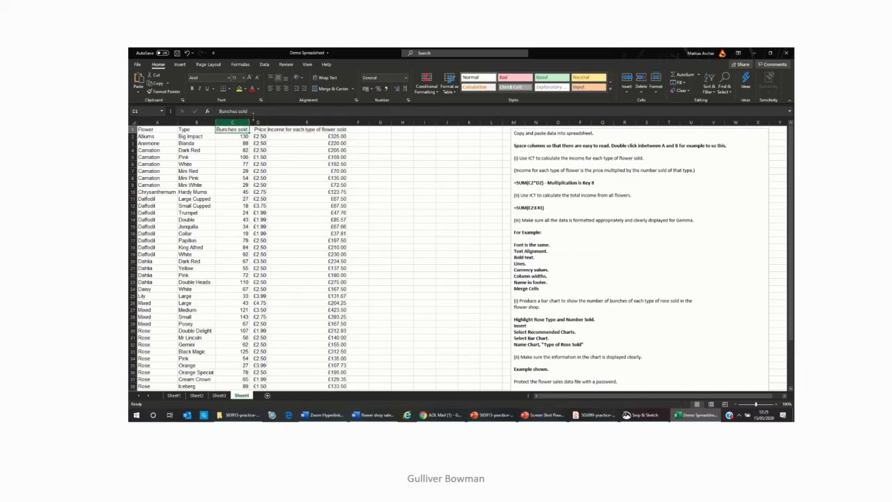
left_click(285, 90)
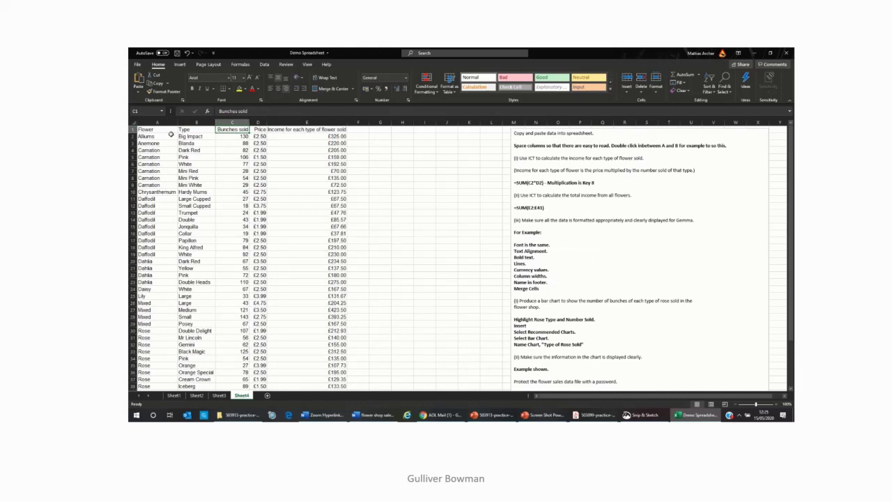
Step: Bold the header row, the flower names in column A and the A42 total label
left_click_drag(333, 131, 158, 371)
left_click(192, 88)
left_click(192, 89)
scroll(204, 310, "up", 2)
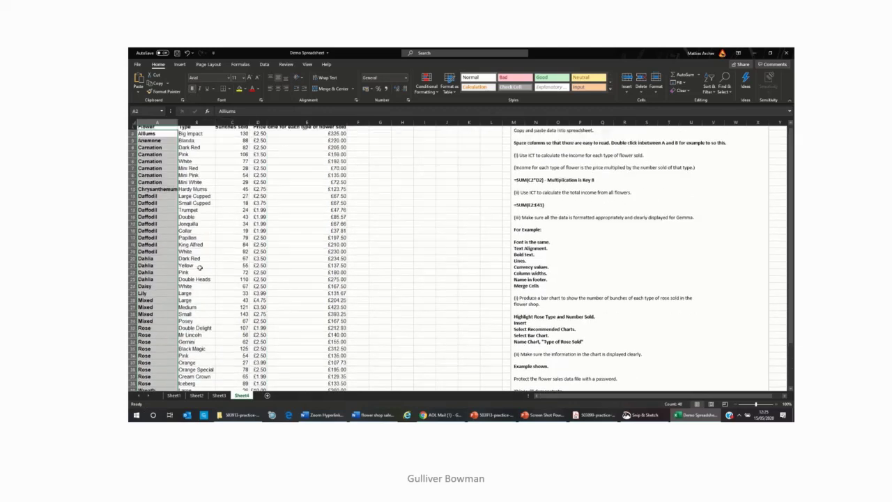
scroll(205, 310, "down", 3)
left_click(168, 352)
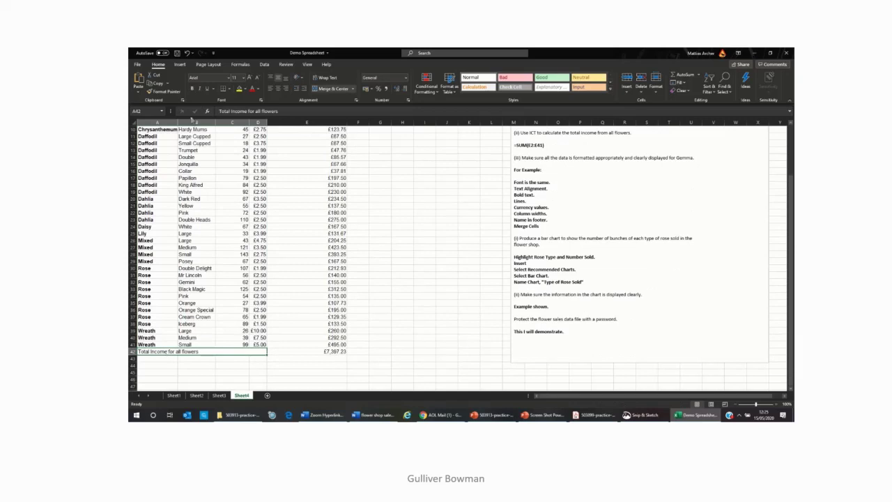
left_click(192, 89)
left_click_drag(343, 352, 184, 129)
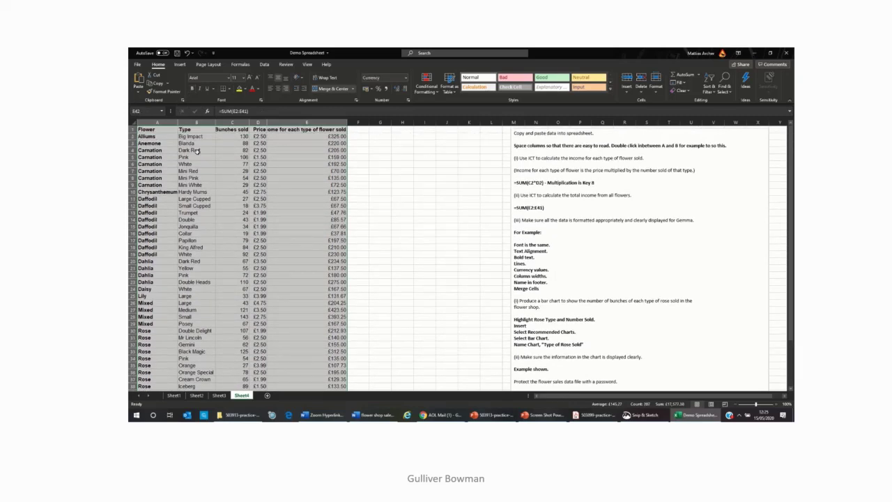
Step: Apply All Borders to every cell of the flower table
left_click(229, 89)
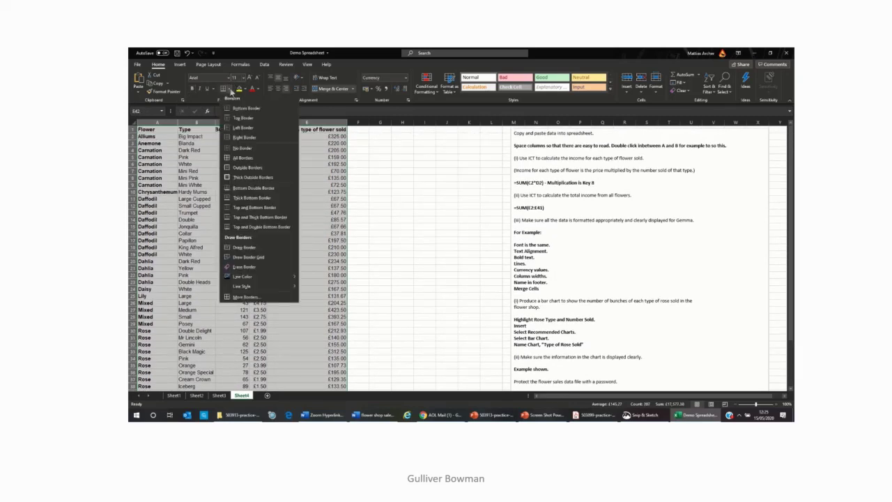
left_click(242, 158)
scroll(365, 201, "down", 7)
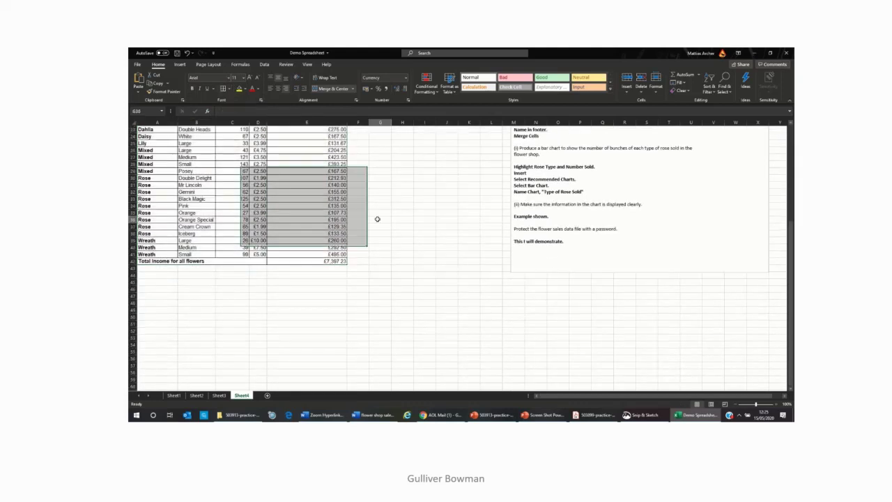
left_click(382, 224)
scroll(381, 224, "up", 7)
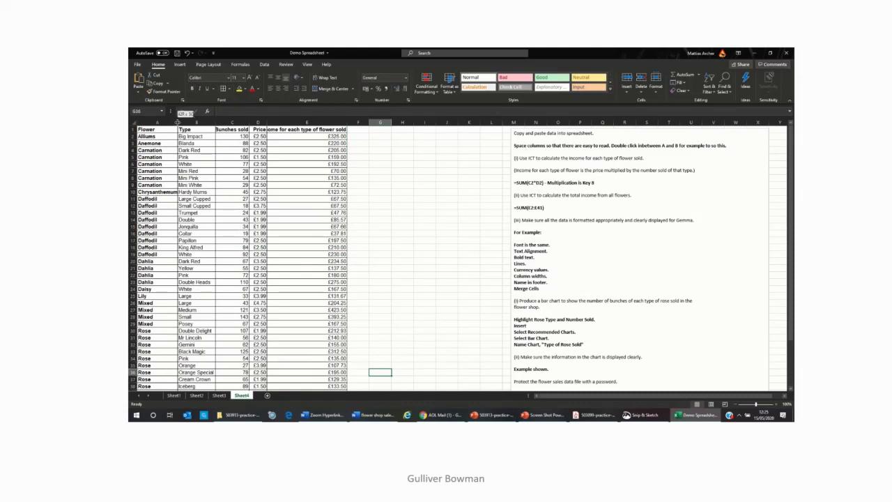
Step: AutoFit columns A, C and E so their headings, including Bunches sold, show fully
double_click(178, 123)
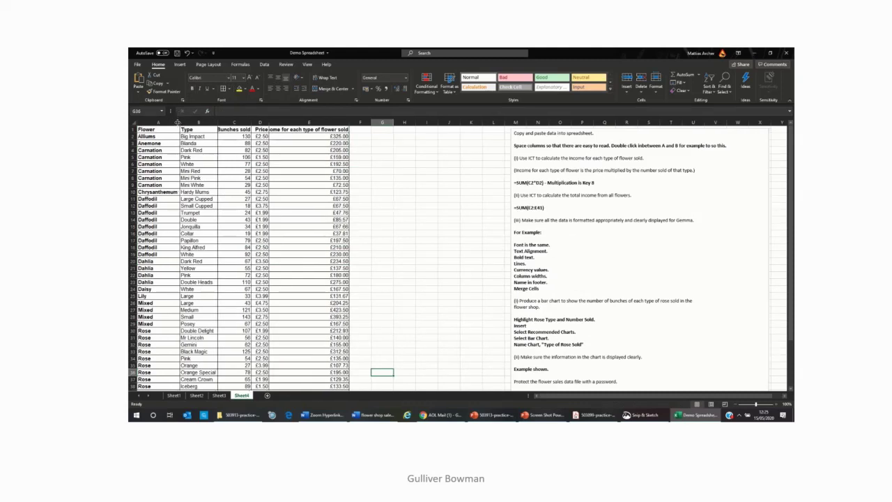
double_click(251, 122)
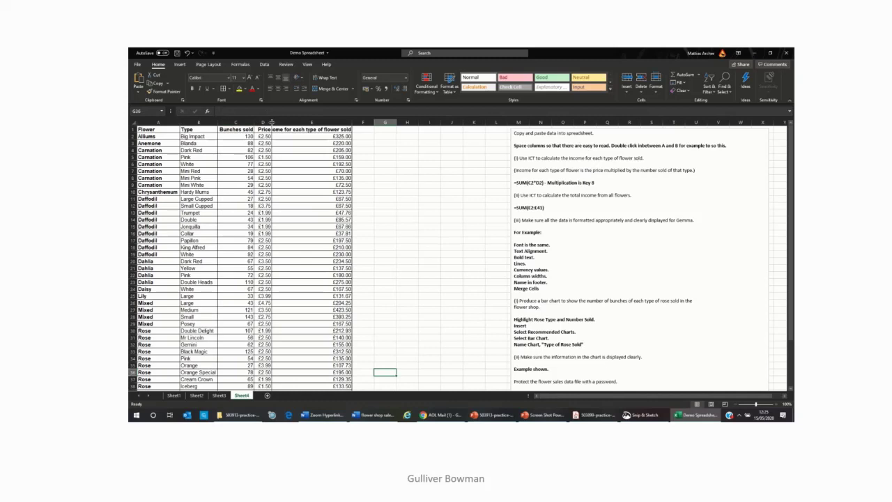
double_click(352, 122)
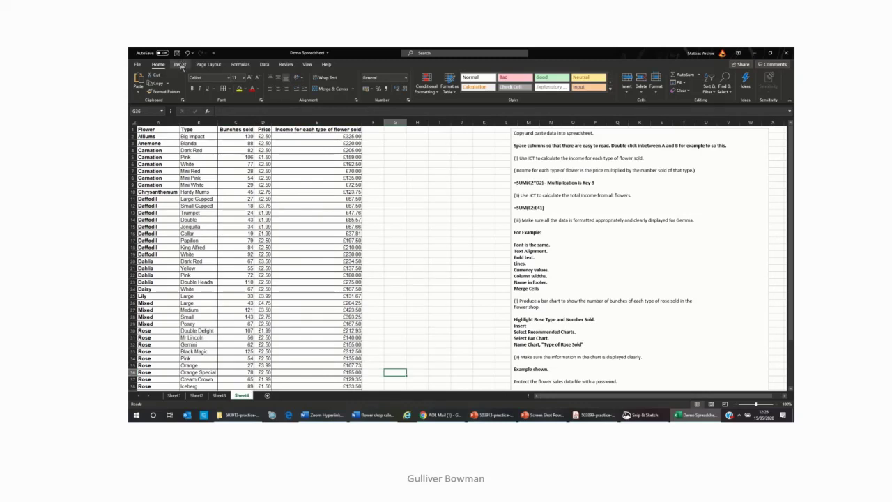
Step: In Page Layout view, replace the page-number footer with the author's full name
left_click(181, 64)
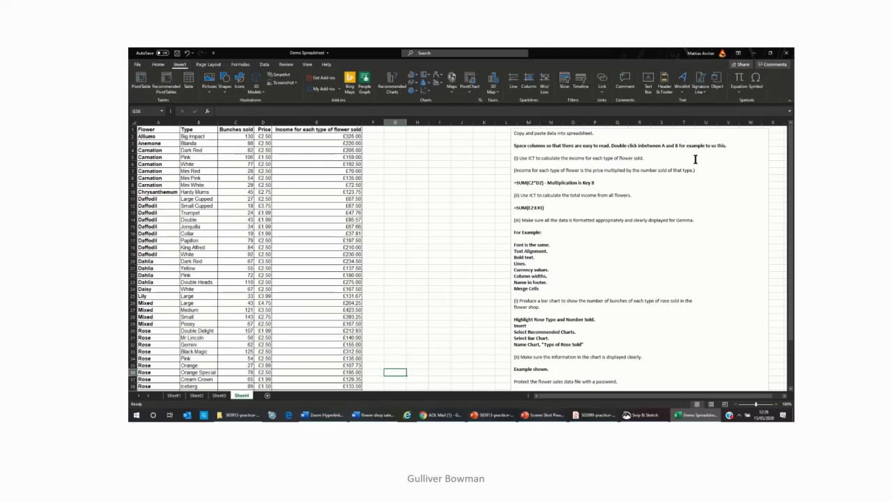
left_click(664, 87)
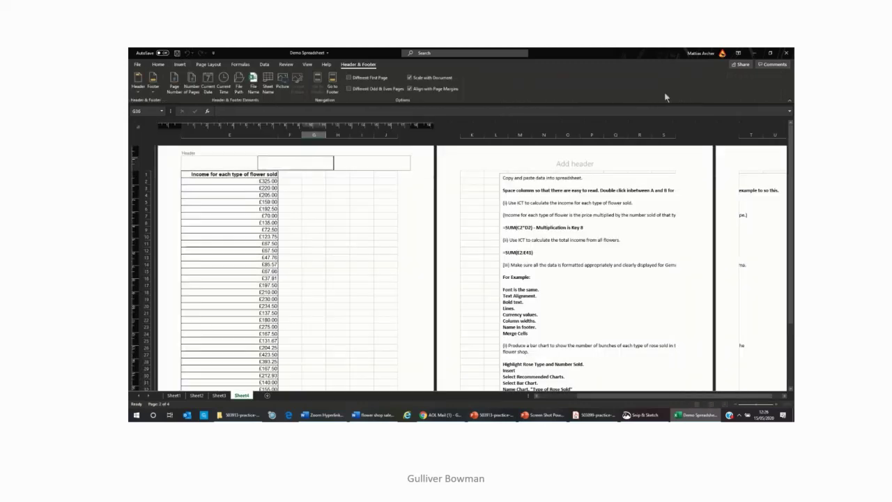
left_click(152, 83)
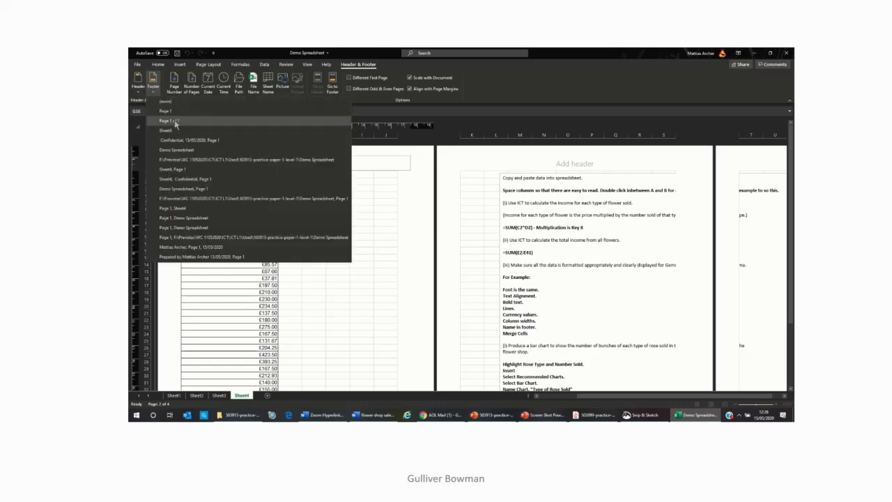
left_click(176, 121)
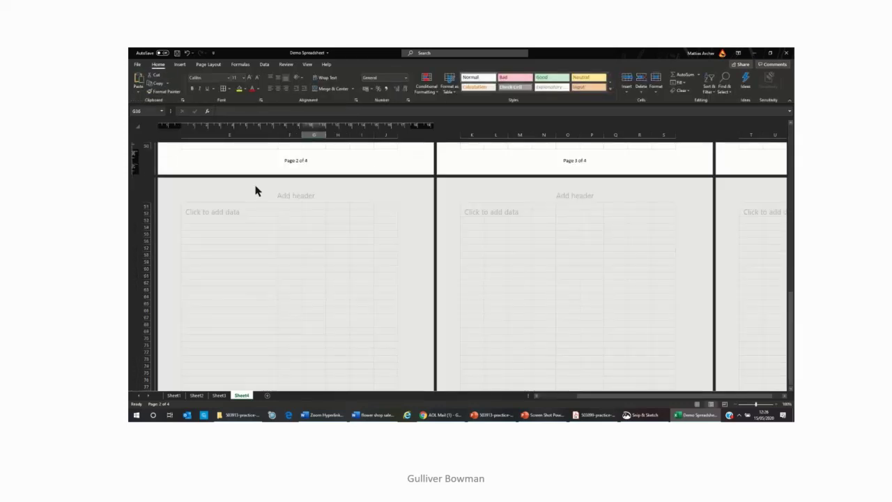
left_click(293, 161)
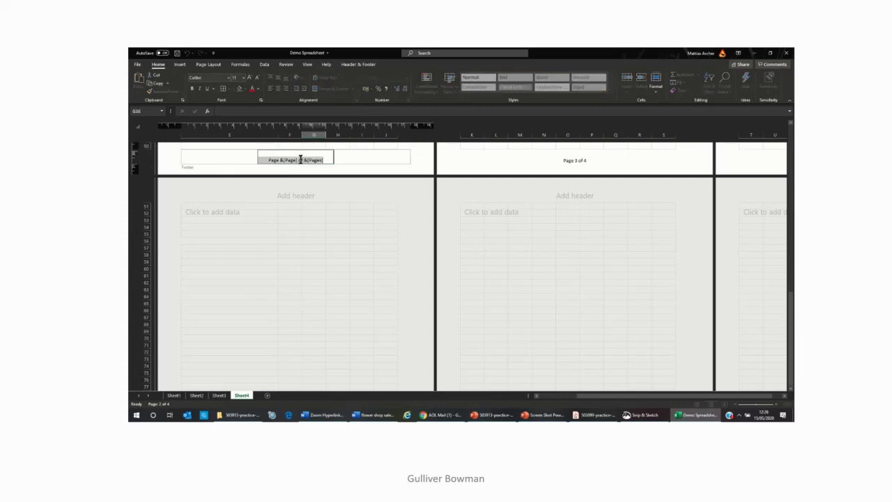
type("Gulliver Bowman")
left_click(423, 168)
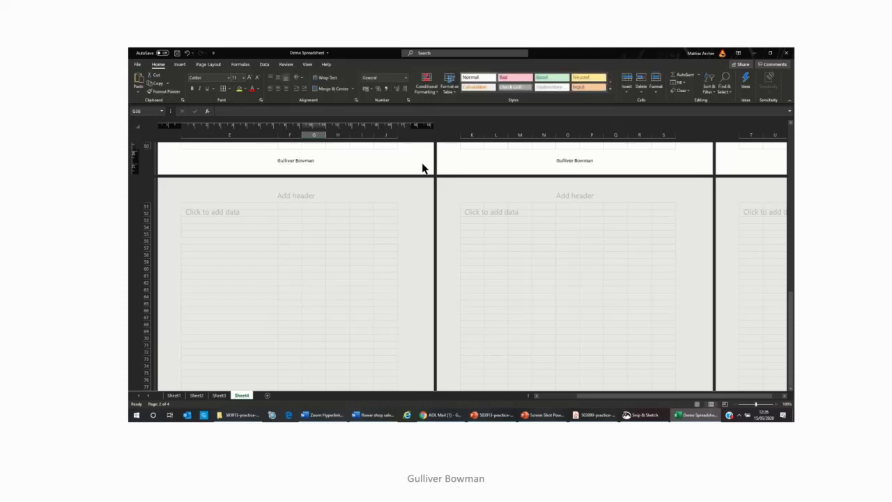
scroll(418, 177, "up", 4)
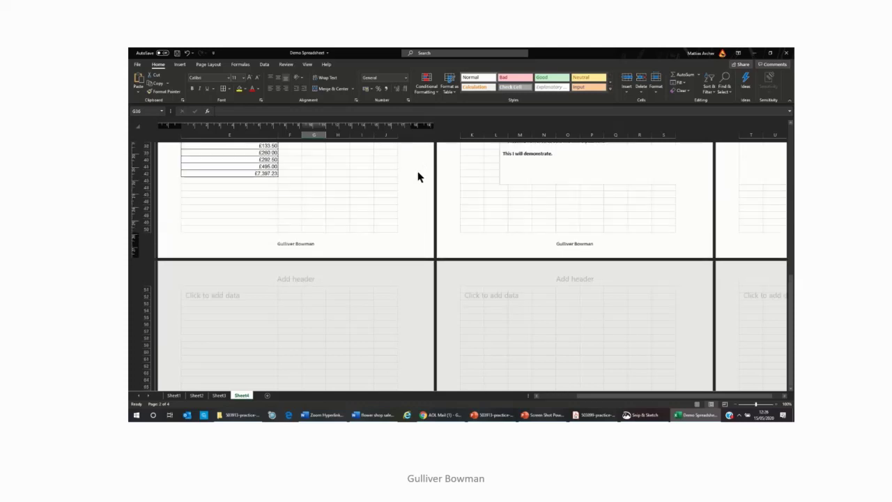
scroll(418, 177, "up", 3)
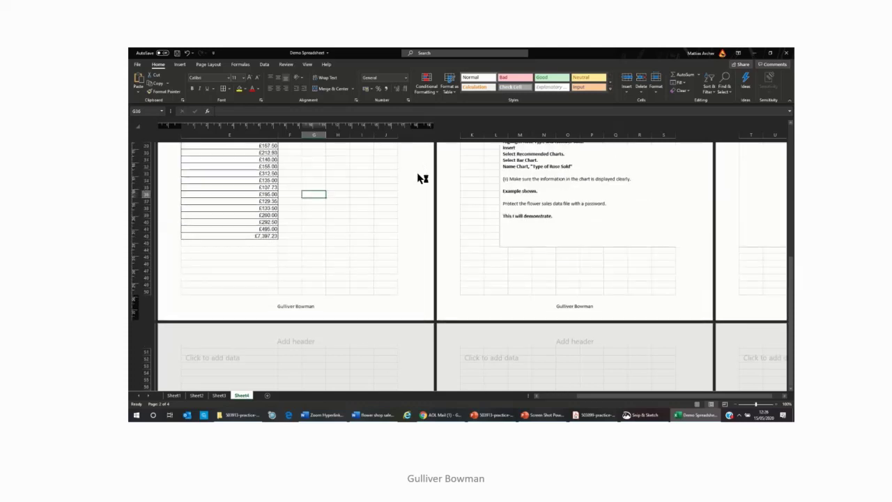
scroll(417, 179, "up", 11)
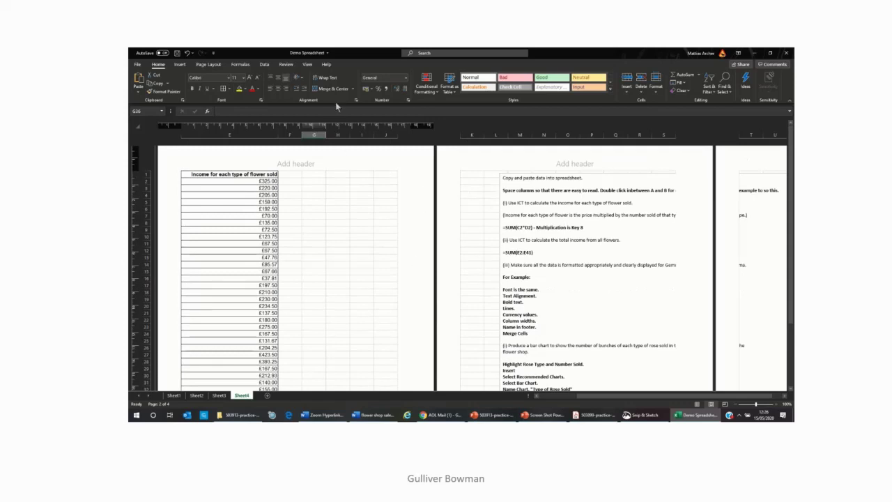
Step: Switch the sheet back to Normal view and scroll down to the table
left_click(308, 64)
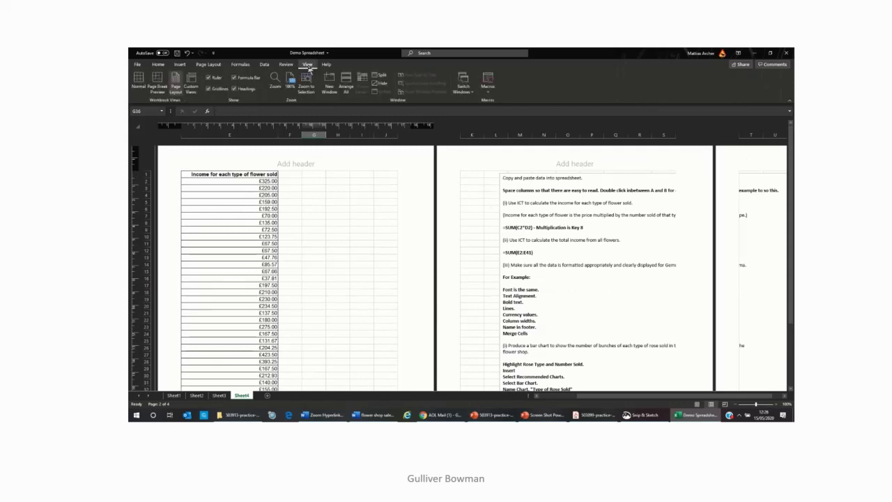
left_click(139, 84)
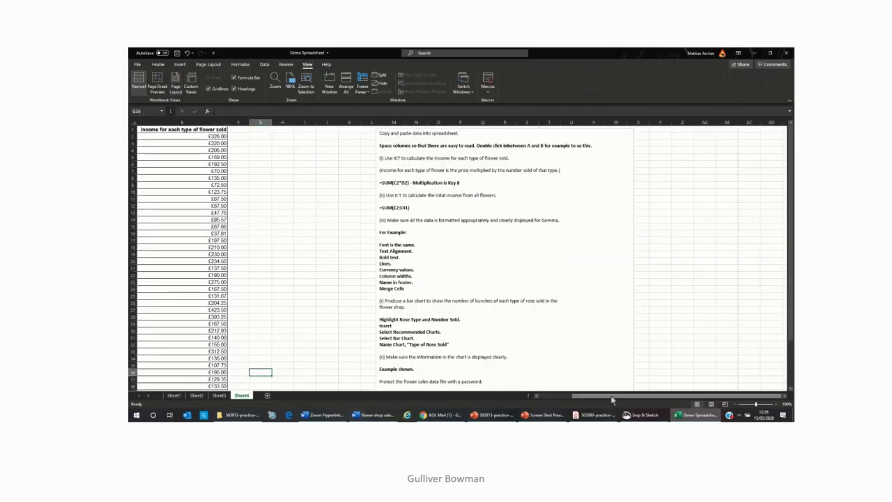
left_click_drag(611, 396, 567, 399)
scroll(418, 346, "down", 3)
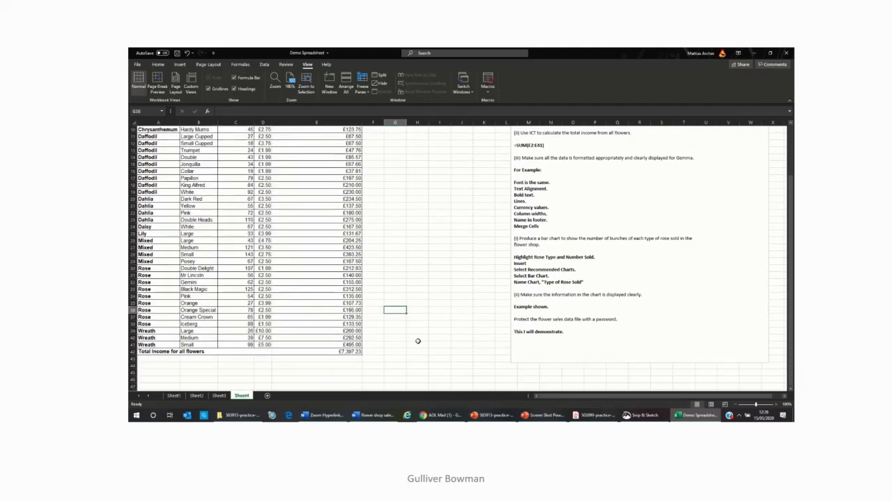
Step: Nudge the instructions box right, then select Rose labels A30:A38 with quantities C30:C38
left_click(768, 204)
left_click_drag(769, 203, 783, 204)
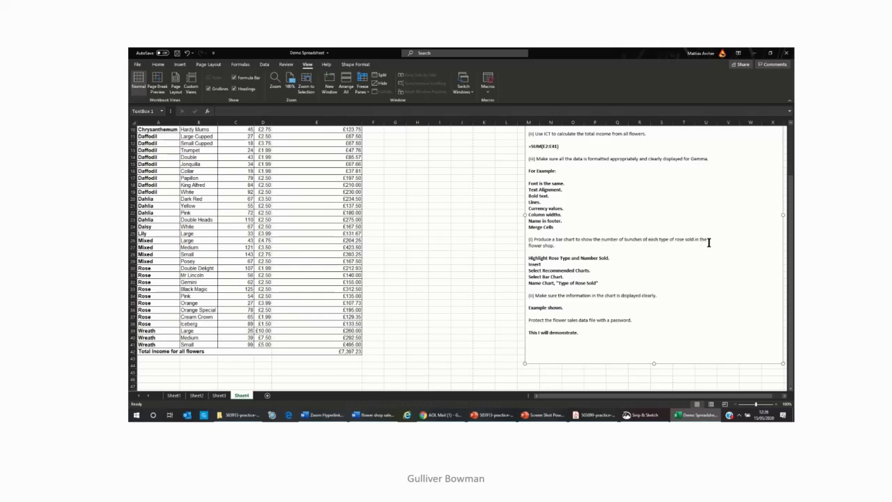
left_click_drag(163, 275, 163, 323)
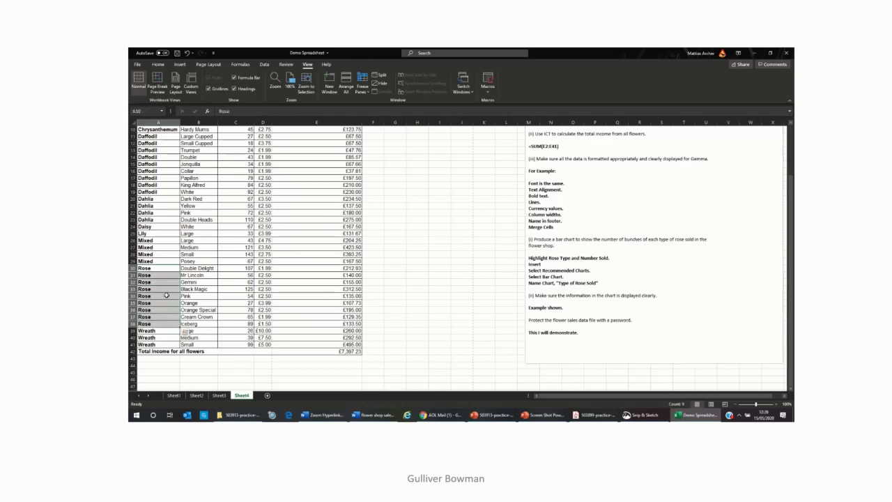
left_click_drag(236, 268, 237, 322)
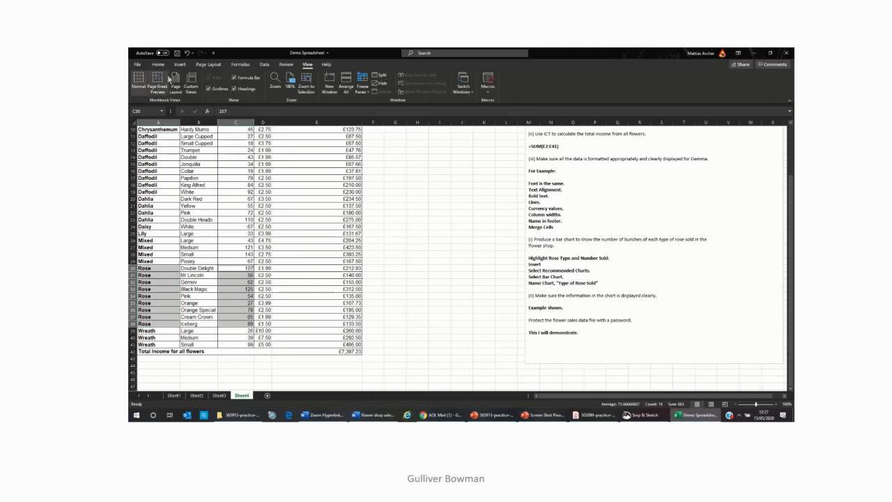
Step: Insert the recommended Clustered Column chart of the Rose quantities from Recommended Charts
left_click(179, 65)
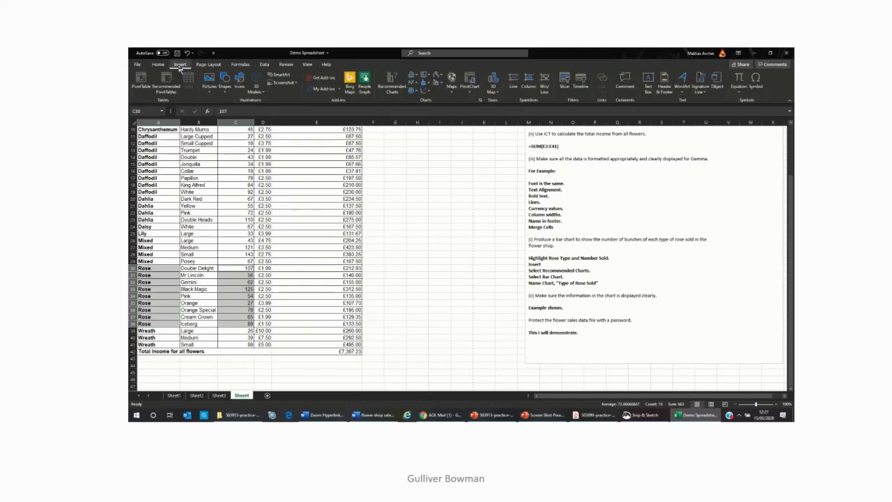
left_click(391, 82)
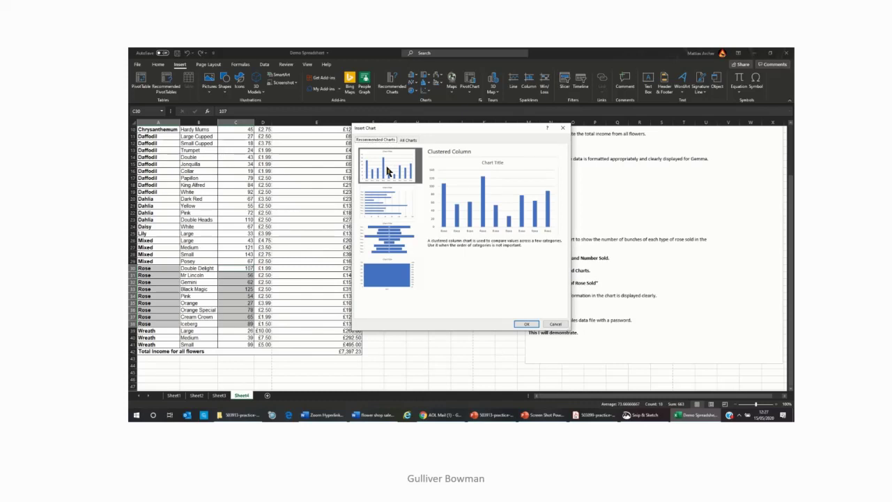
left_click(408, 140)
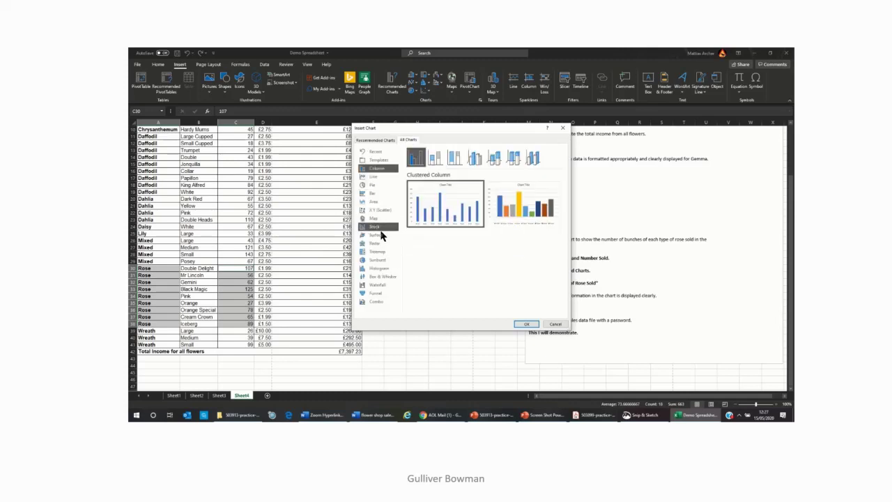
left_click(382, 141)
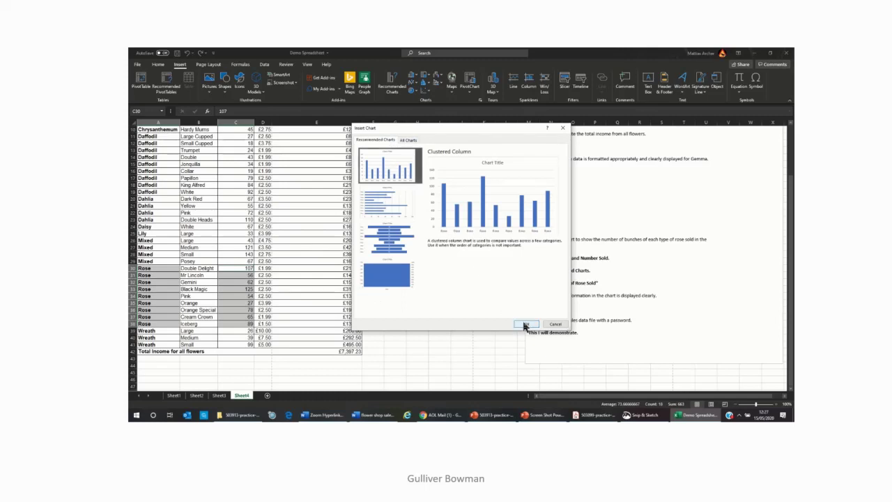
left_click(526, 325)
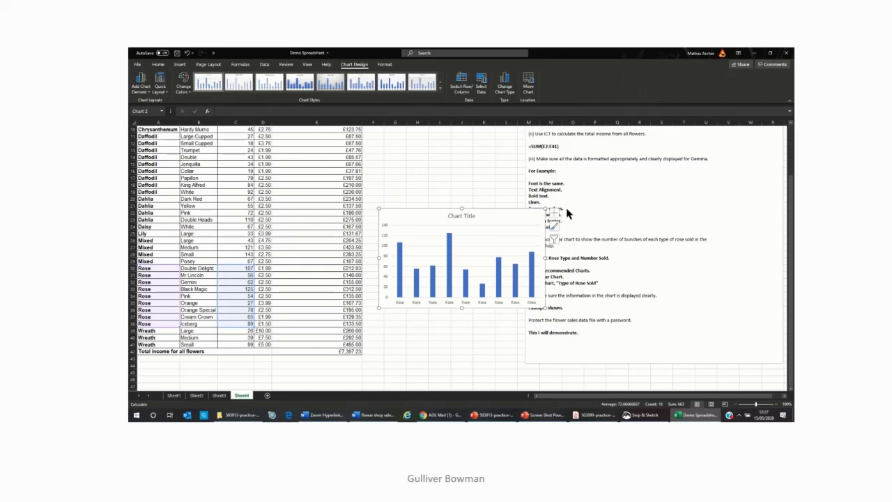
Step: Move the chart beside the table, shrink it slightly, and title it 'Types of Roses Sold'
left_click_drag(505, 213, 492, 175)
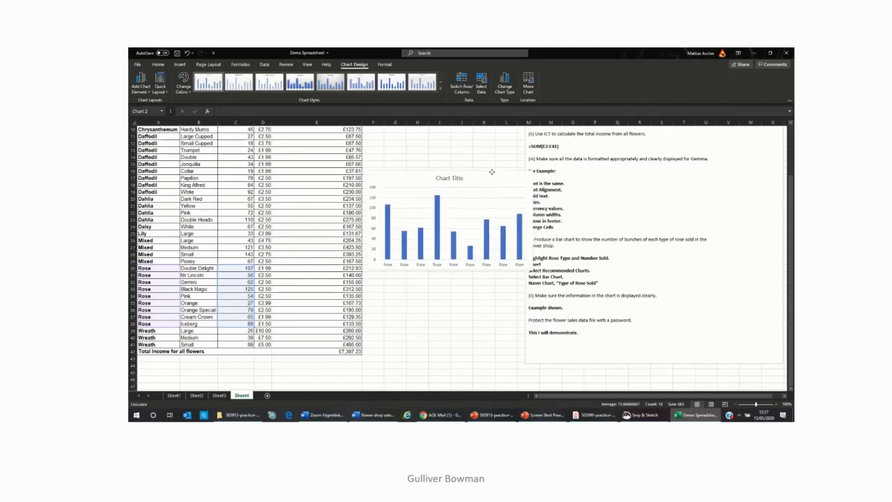
left_click_drag(532, 270, 518, 257)
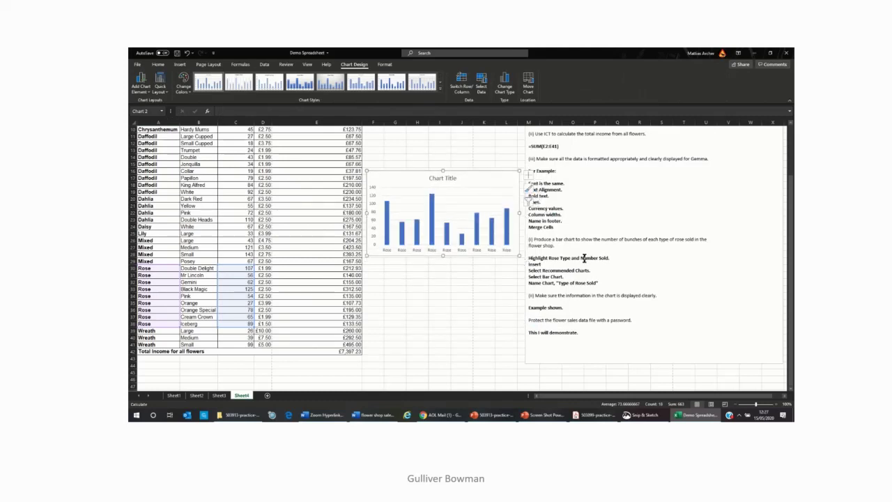
left_click(440, 178)
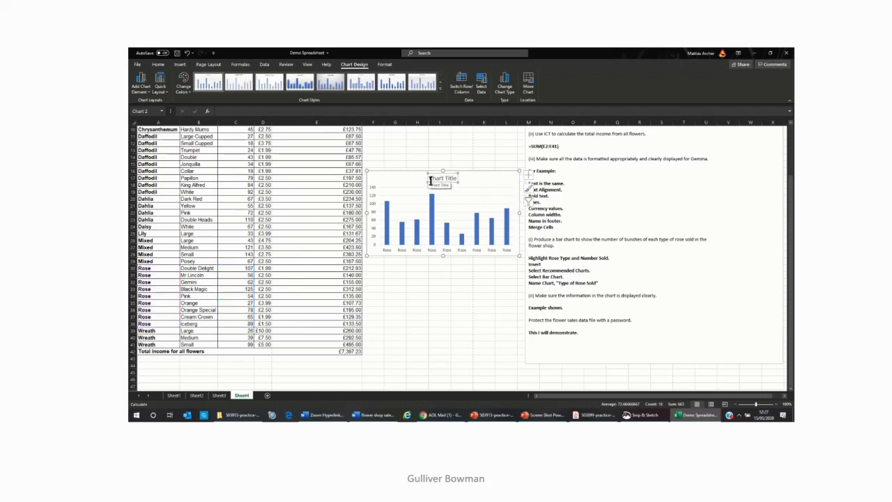
left_click_drag(430, 178, 459, 179)
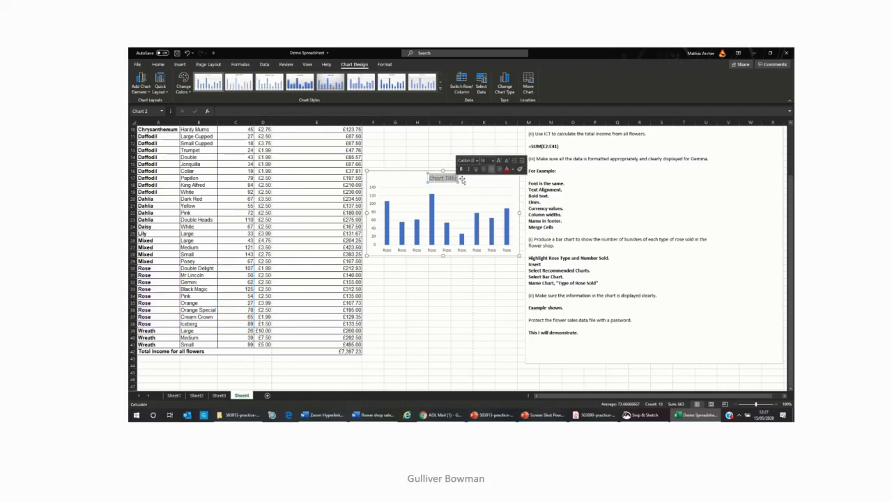
type("Types")
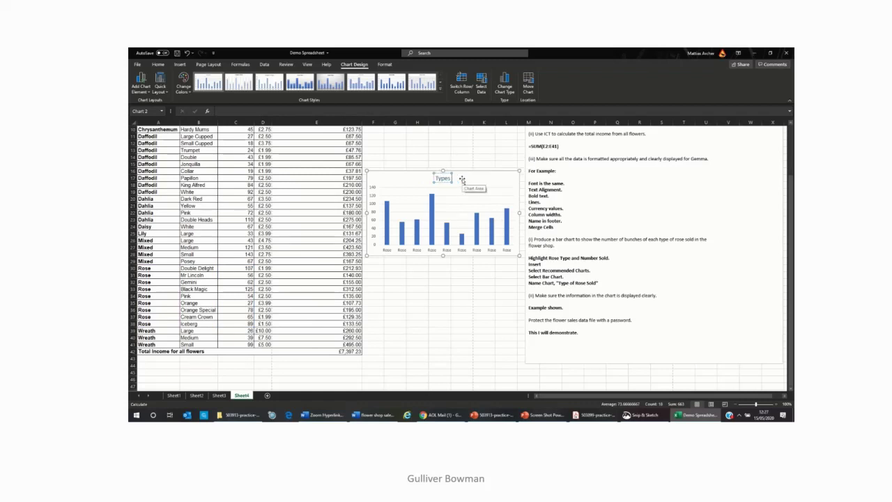
type(" of Roses Sold")
left_click(458, 294)
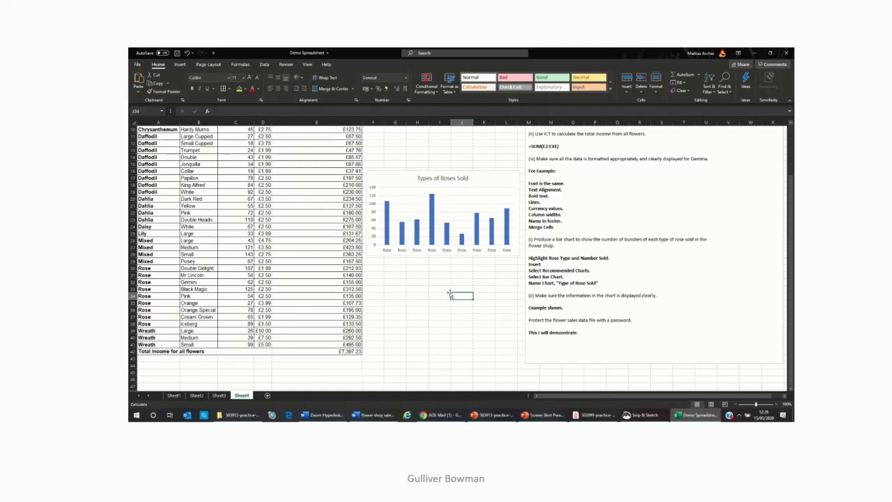
left_click(138, 65)
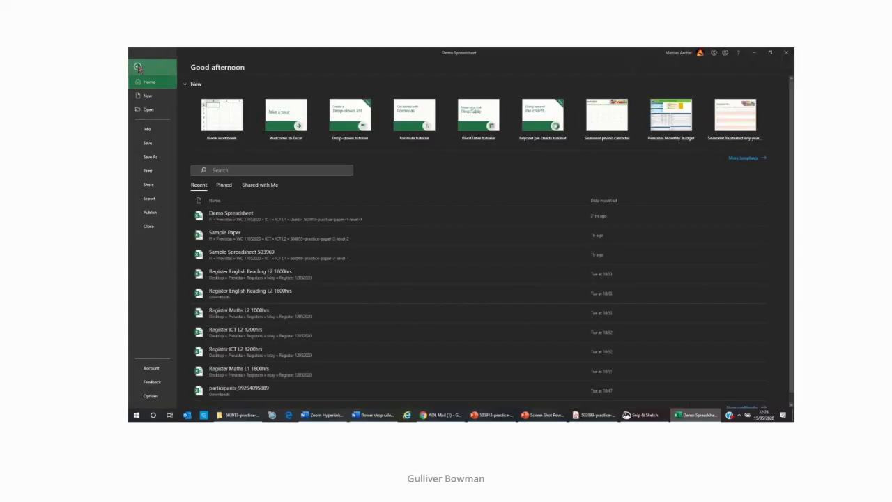
left_click(147, 131)
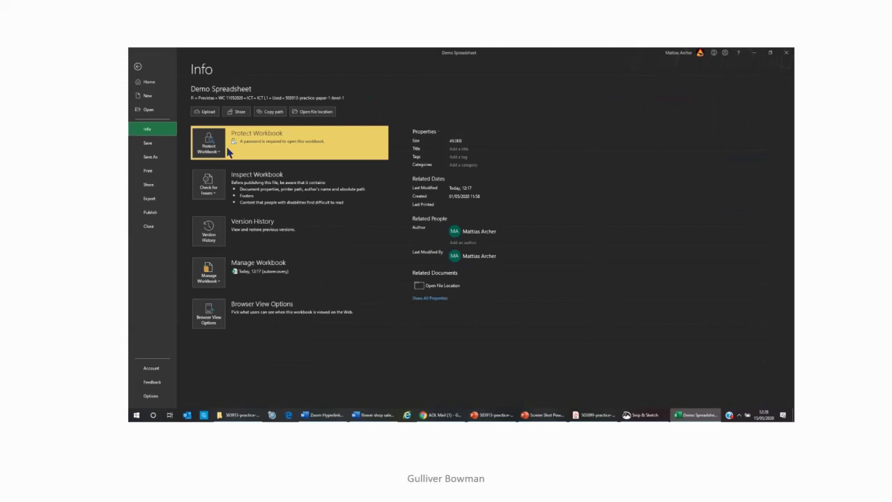
left_click(219, 153)
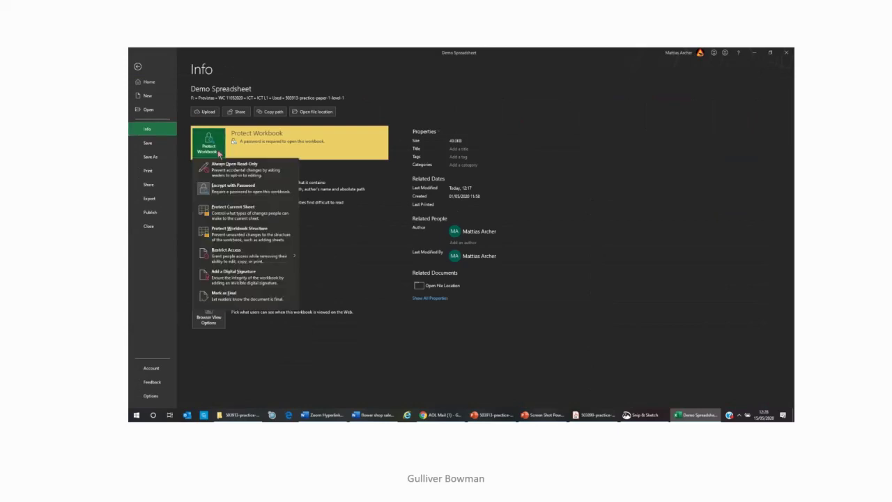
left_click(221, 189)
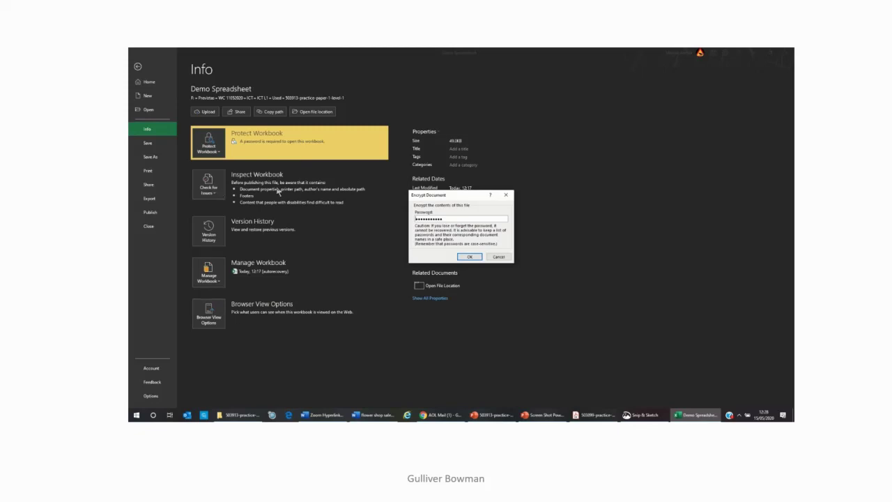
left_click(501, 257)
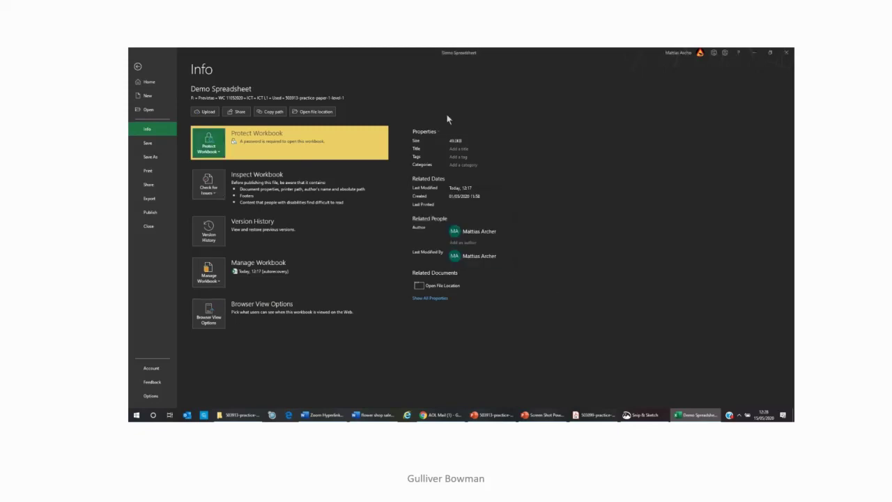
left_click(154, 72)
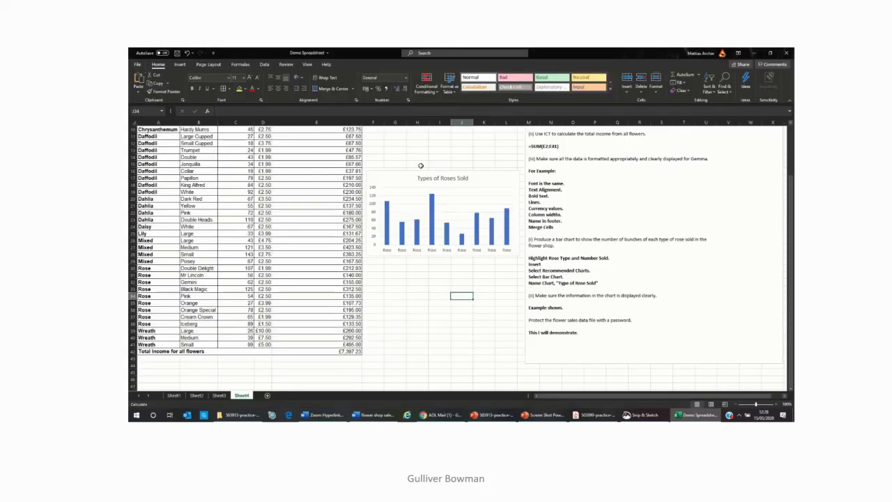
mouse_move(418, 52)
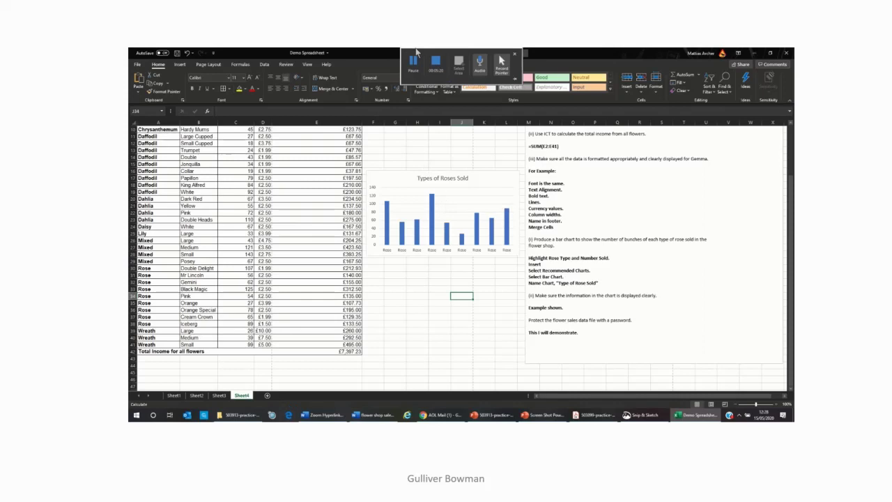